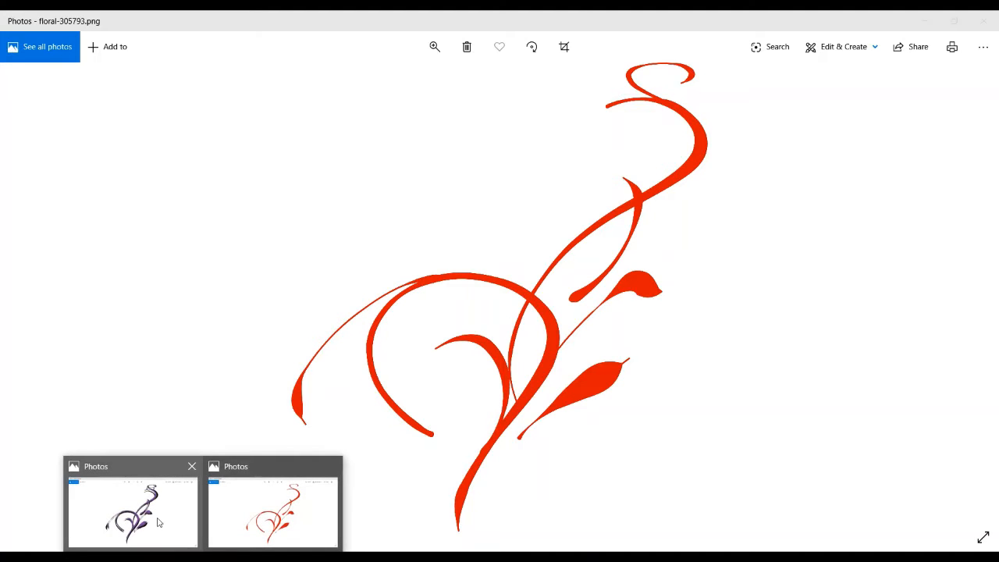
- View the example image layered leaf.png in Photos and switch to the web browser
left_click(156, 522)
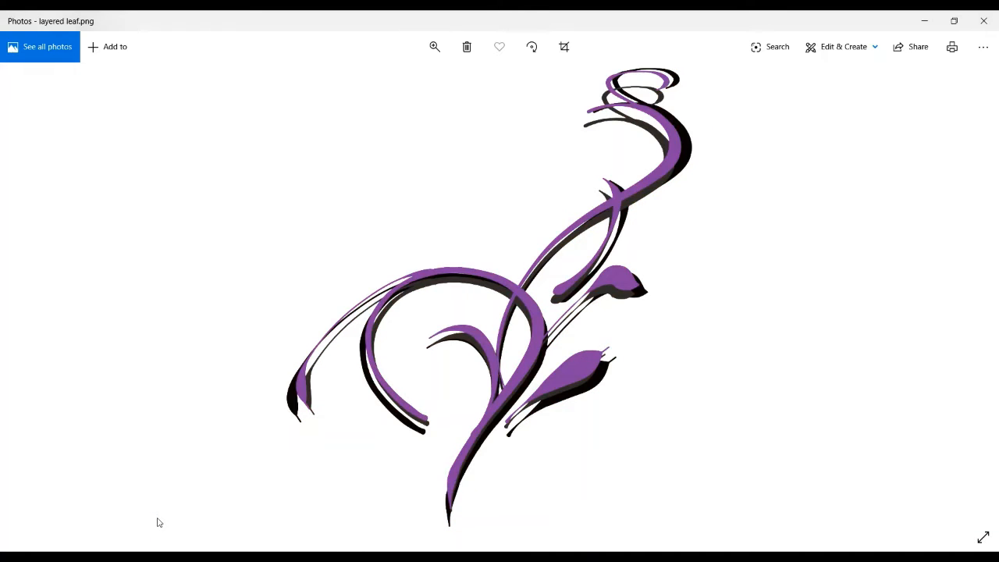
left_click(183, 555)
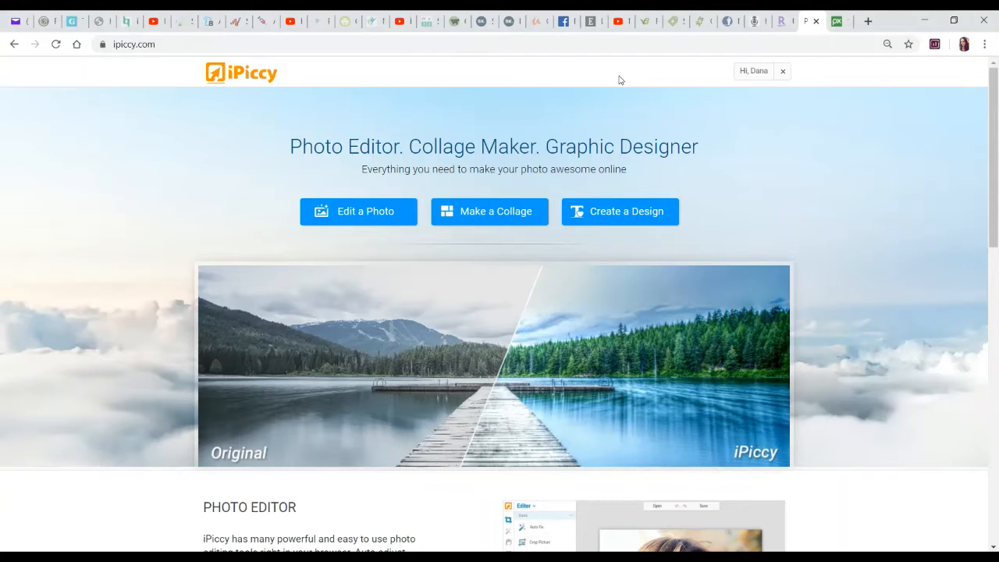
- Switch to Pixabay and search for "floral" limited to vector graphics
left_click(835, 24)
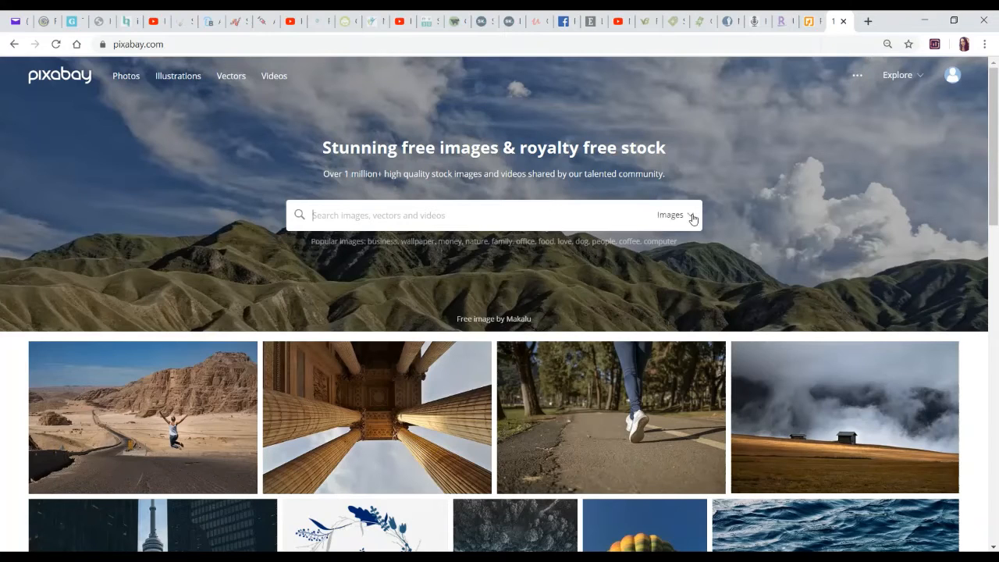
left_click(689, 215)
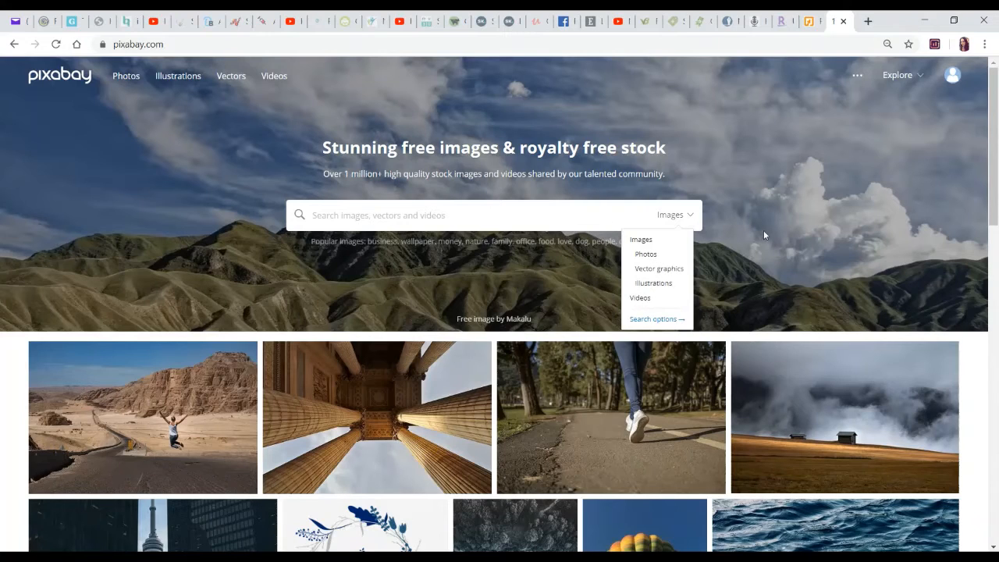
left_click(578, 215)
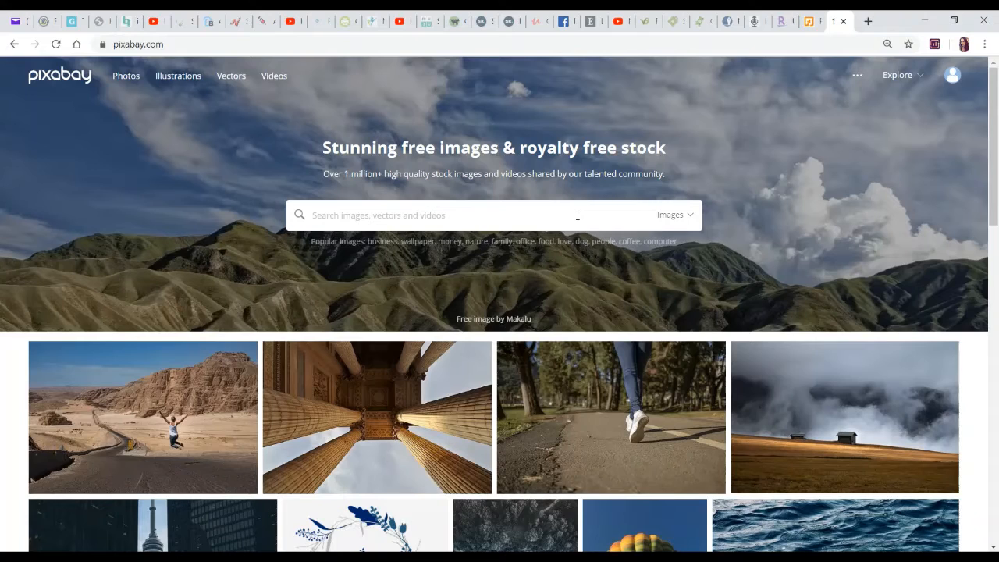
type("floral")
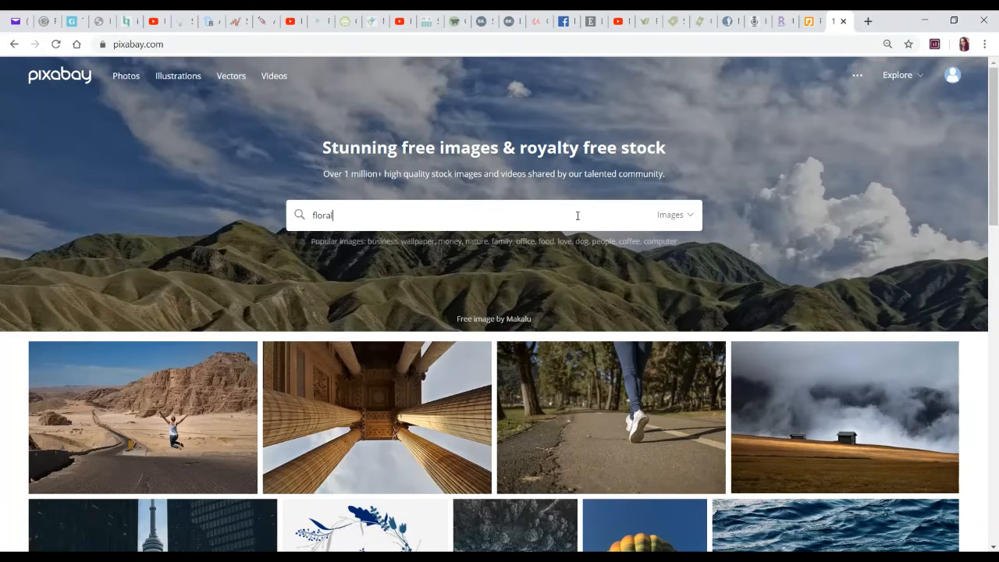
left_click(690, 215)
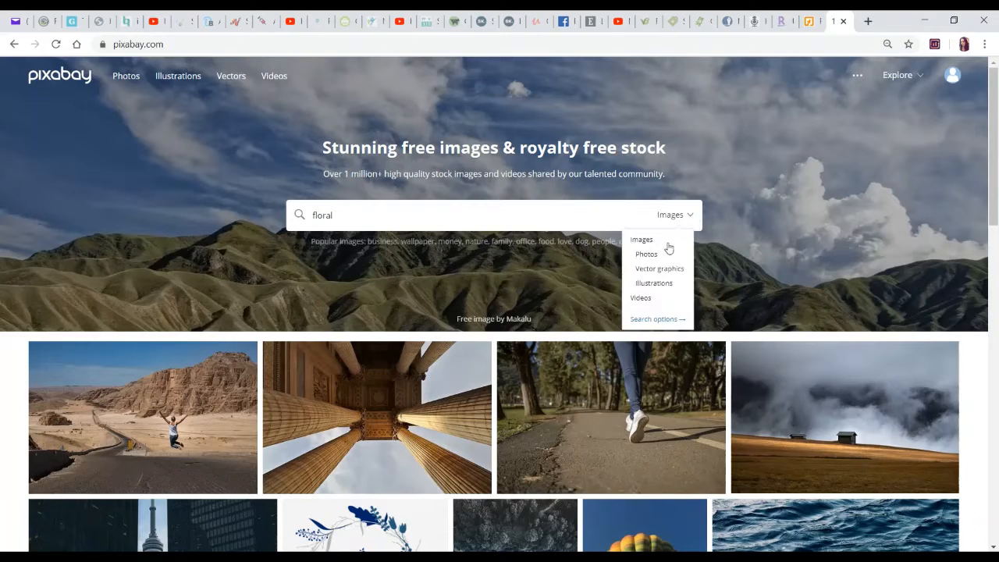
left_click(662, 270)
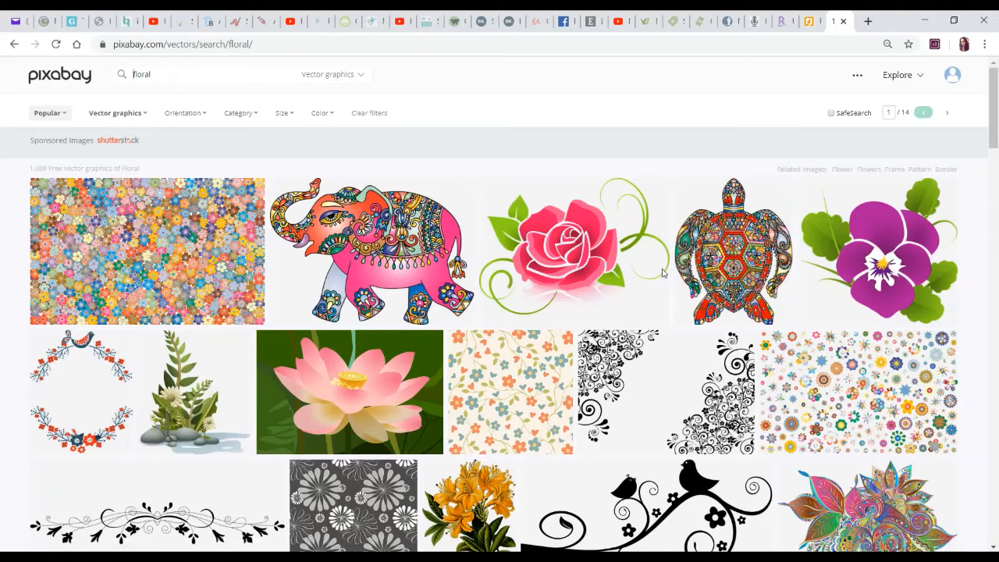
- Filter the floral vector results to transparent images and browse the first two result pages
left_click(330, 117)
left_click(323, 132)
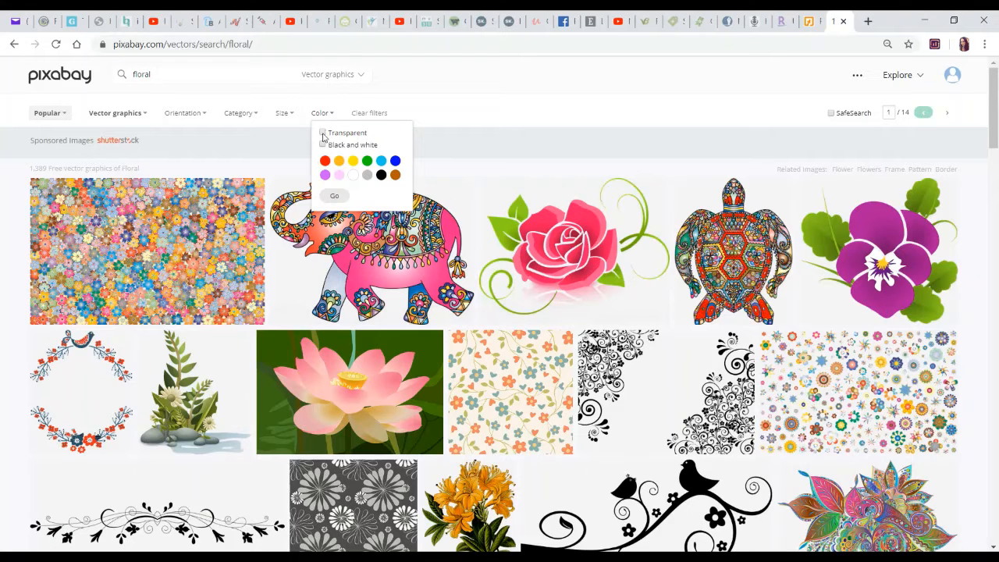
left_click(338, 199)
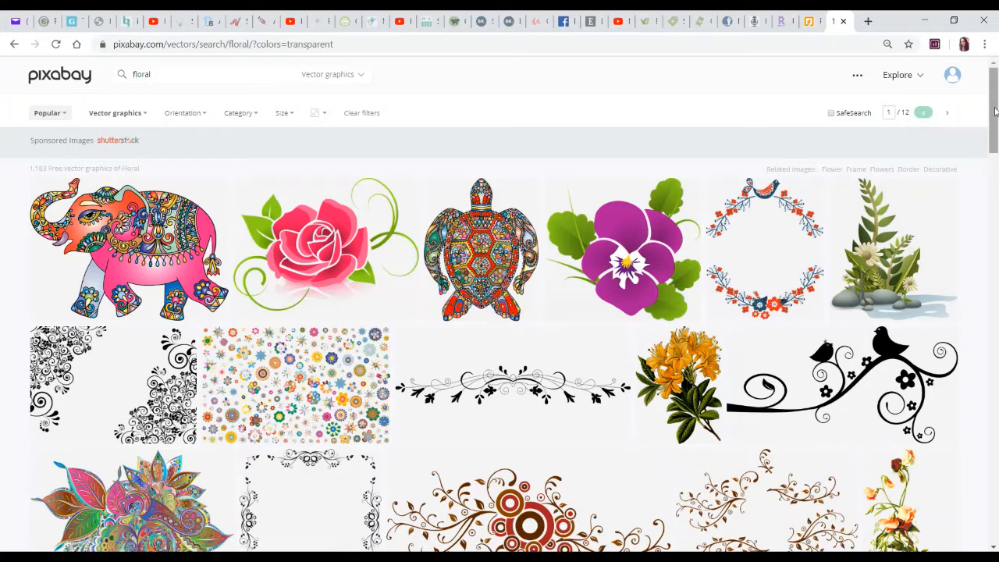
left_click_drag(994, 111, 995, 492)
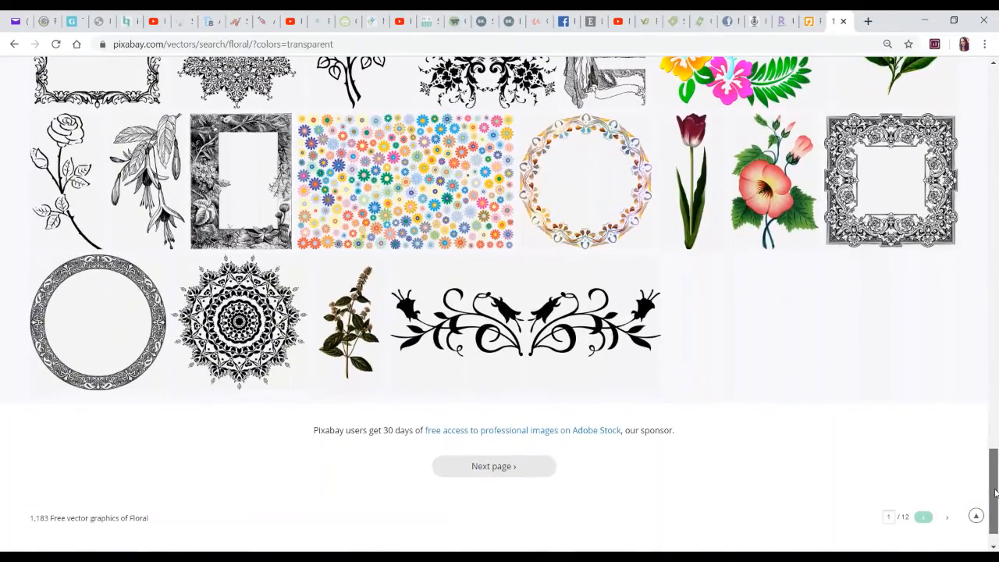
left_click(946, 518)
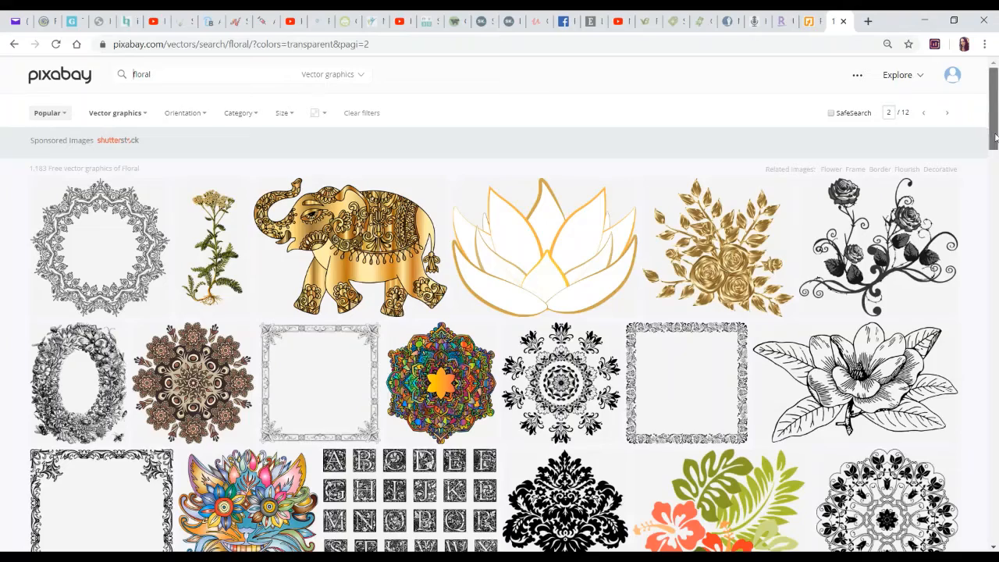
left_click_drag(995, 137, 994, 219)
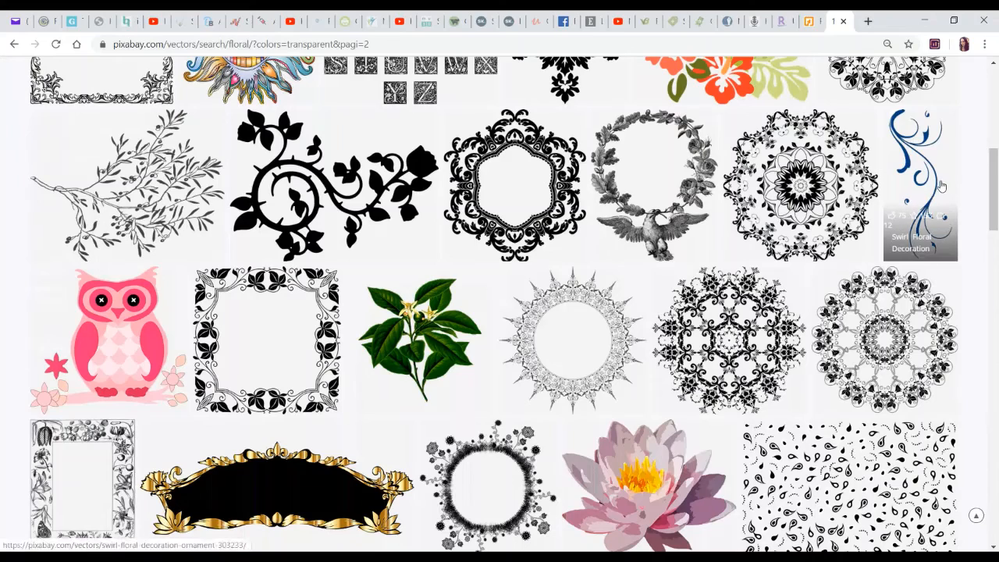
left_click_drag(994, 191, 988, 317)
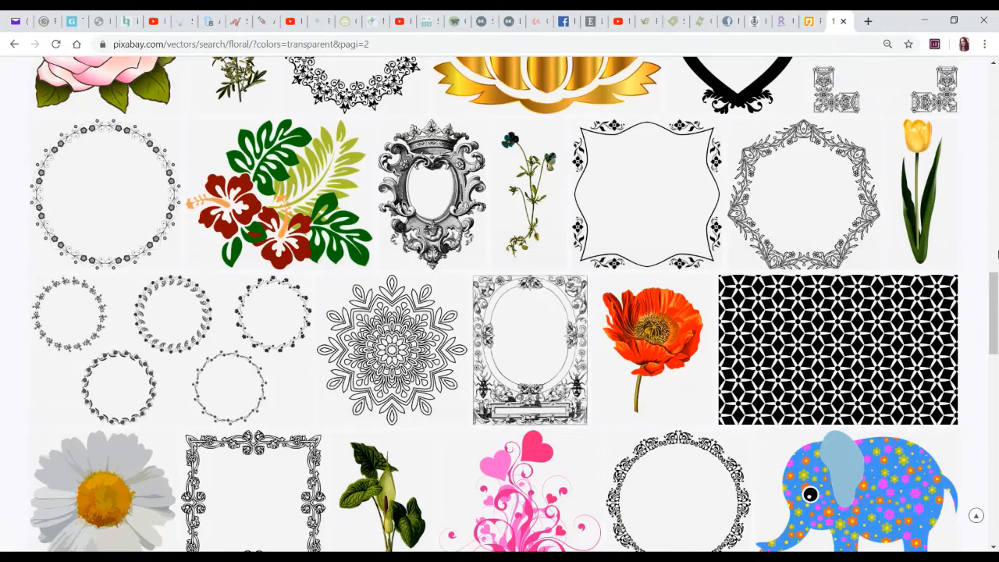
left_click_drag(993, 289, 993, 325)
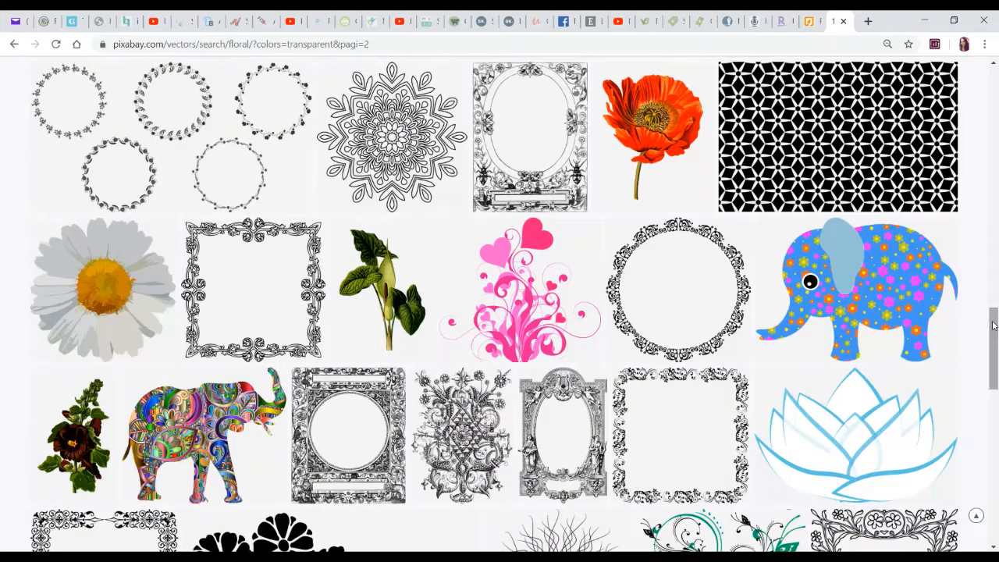
- Switch to iPiccy's designer and create a new 4000 x 4000 px design with a transparent canvas
left_click(810, 24)
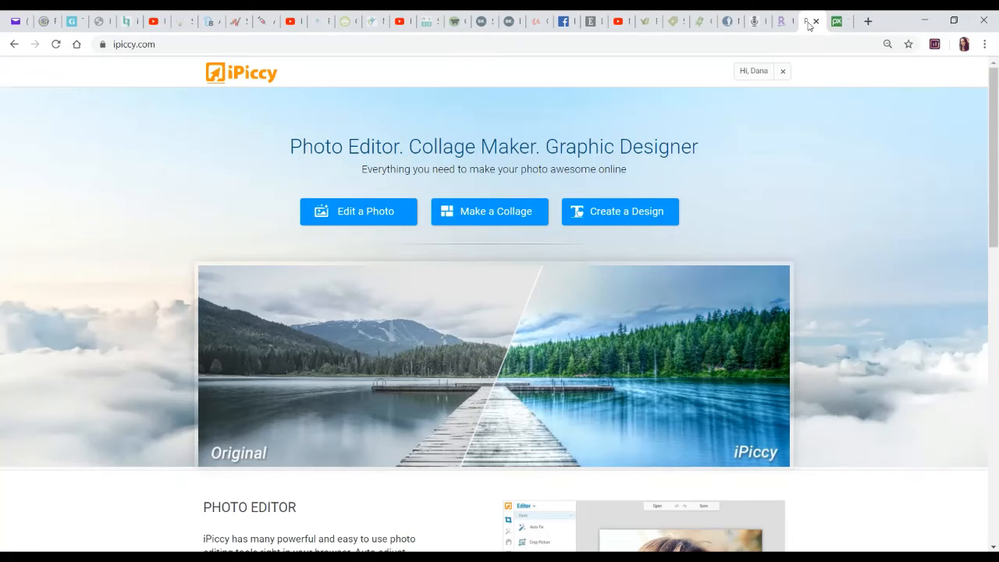
left_click(608, 218)
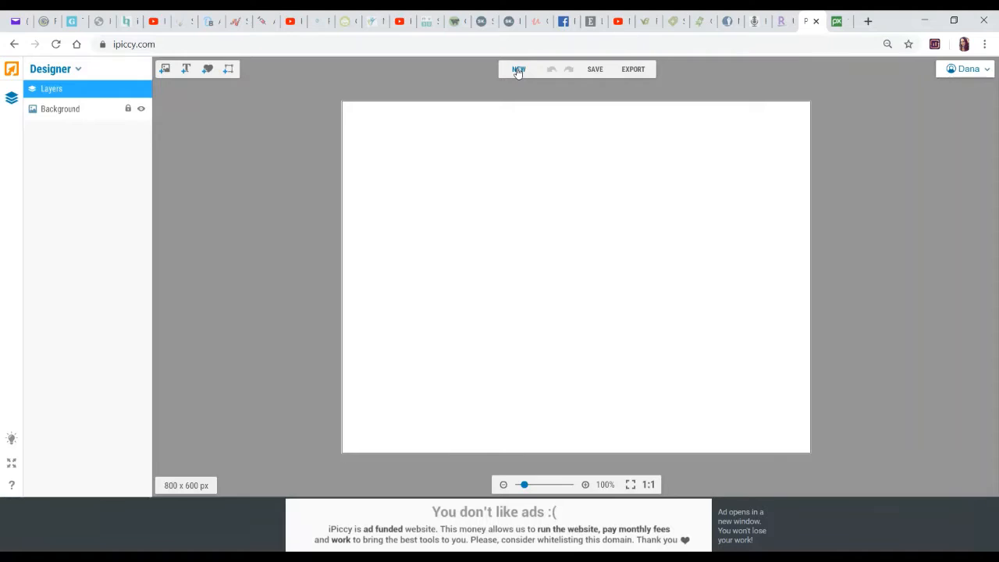
left_click(518, 71)
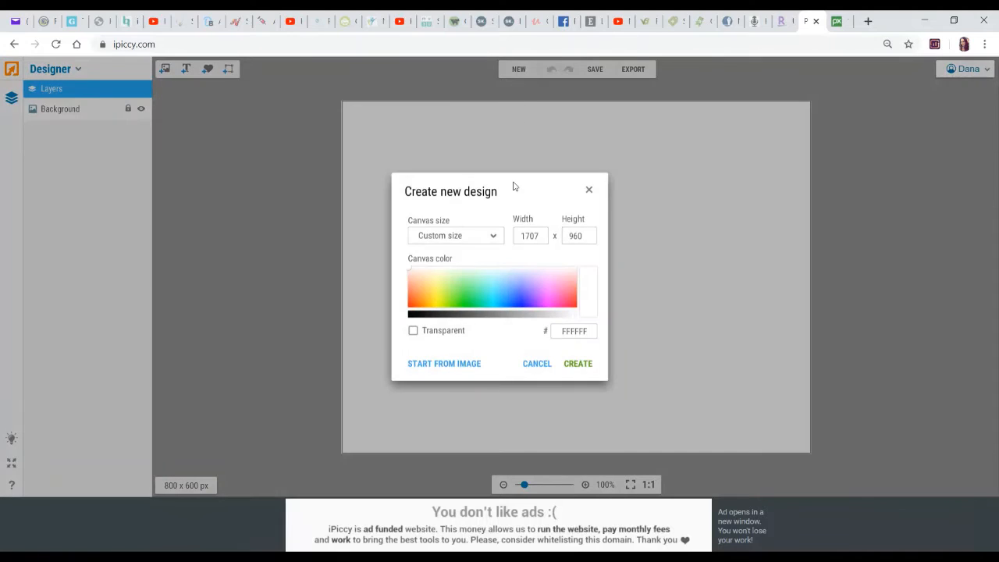
left_click(538, 237)
type("3000")
key("Tab")
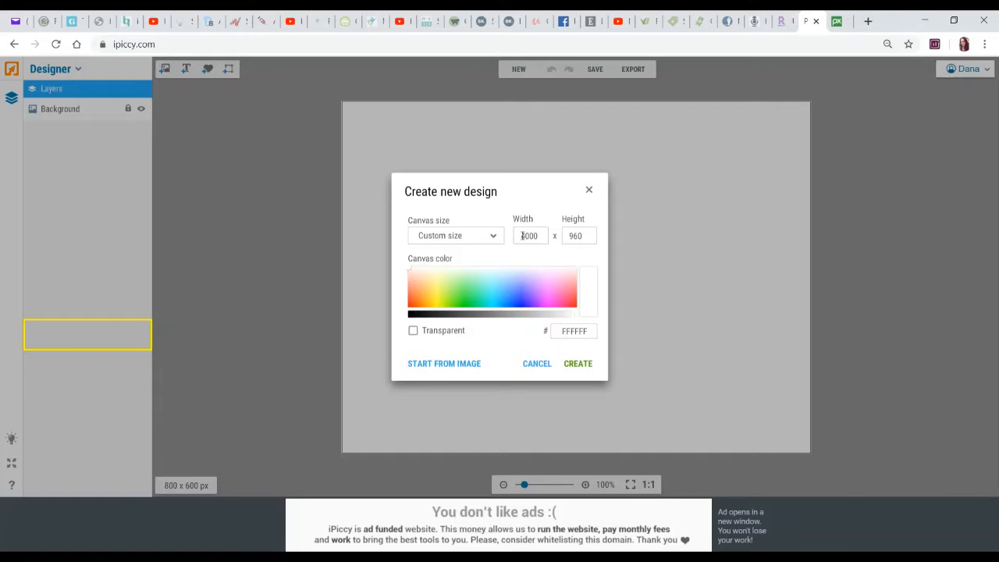
key("Tab")
type("4000")
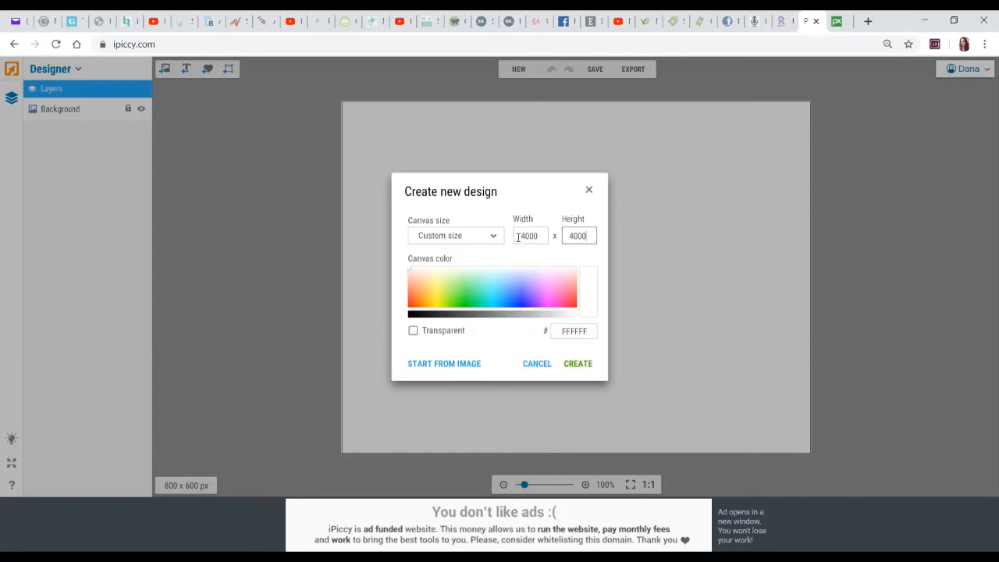
left_click(413, 330)
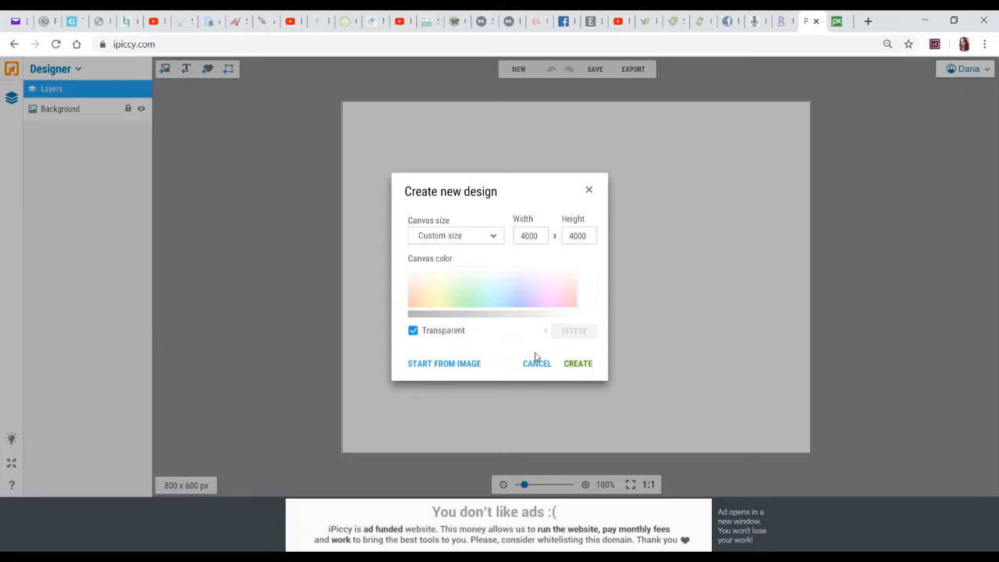
left_click(579, 364)
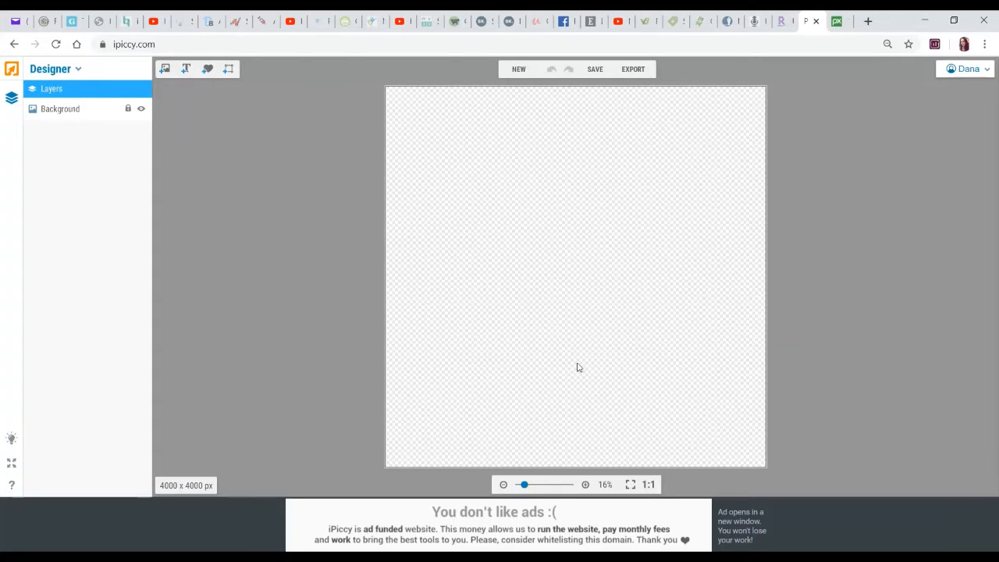
- Find floral-305793 in the Downloads folder by searching "flo" and upload it to the design's images
left_click(165, 70)
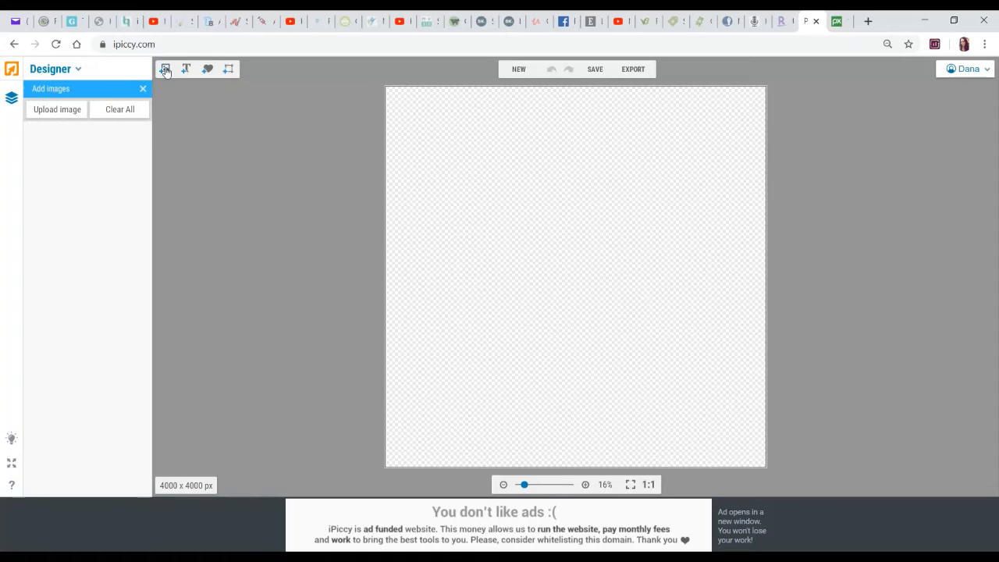
left_click(52, 111)
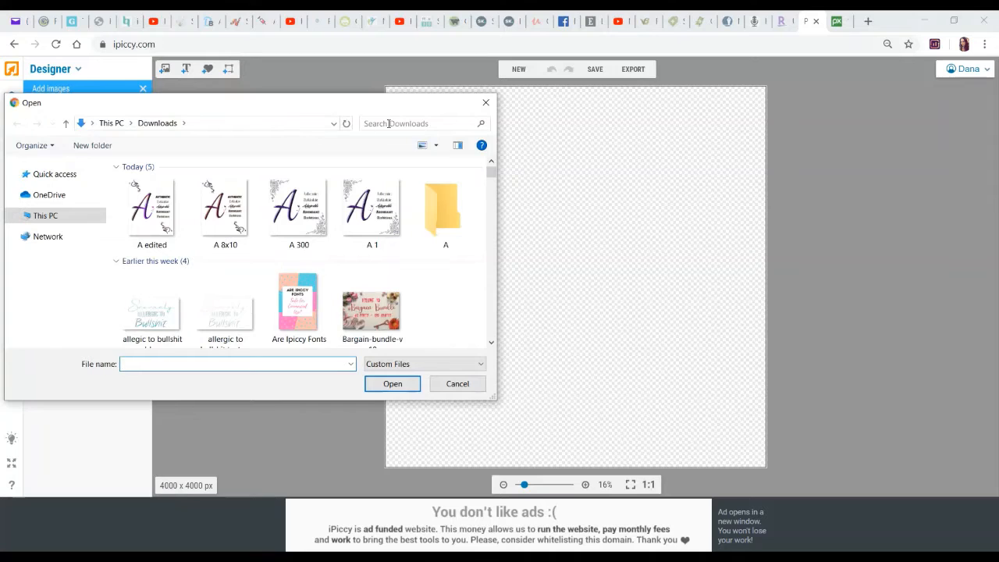
left_click(388, 124)
type("flo")
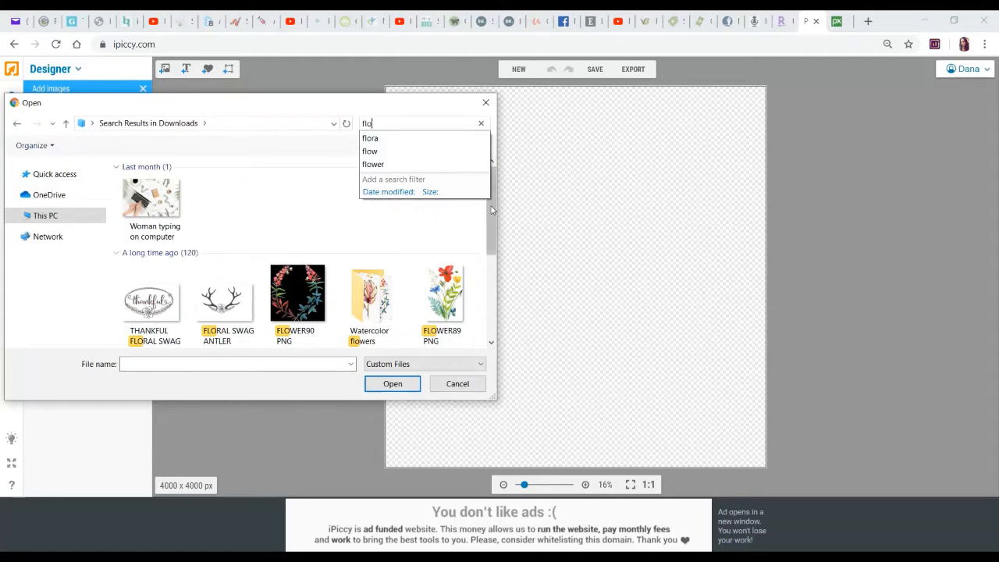
scroll(496, 293, "down", 2)
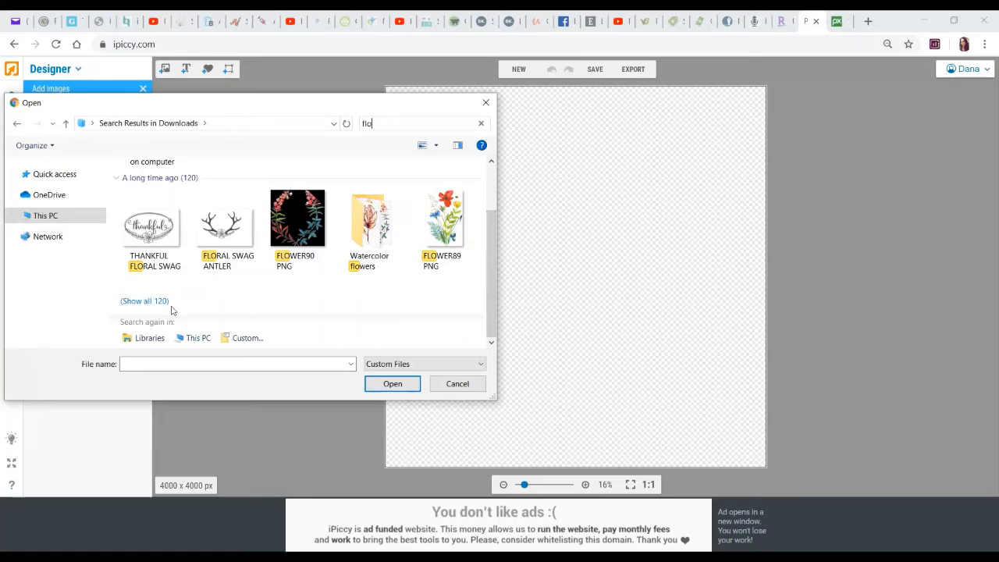
left_click(159, 303)
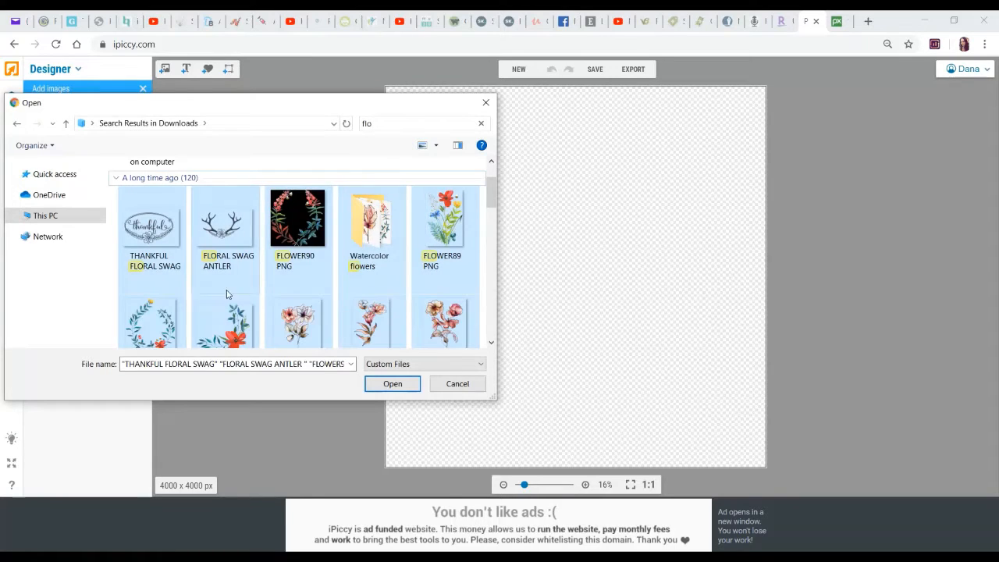
scroll(492, 210, "down", 1)
left_click_drag(492, 209, 487, 295)
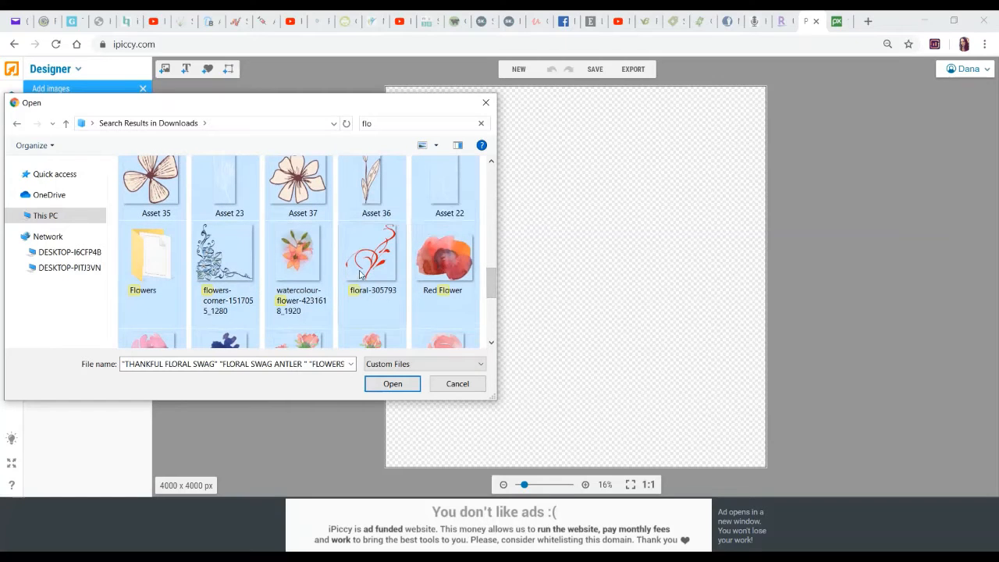
left_click(359, 273)
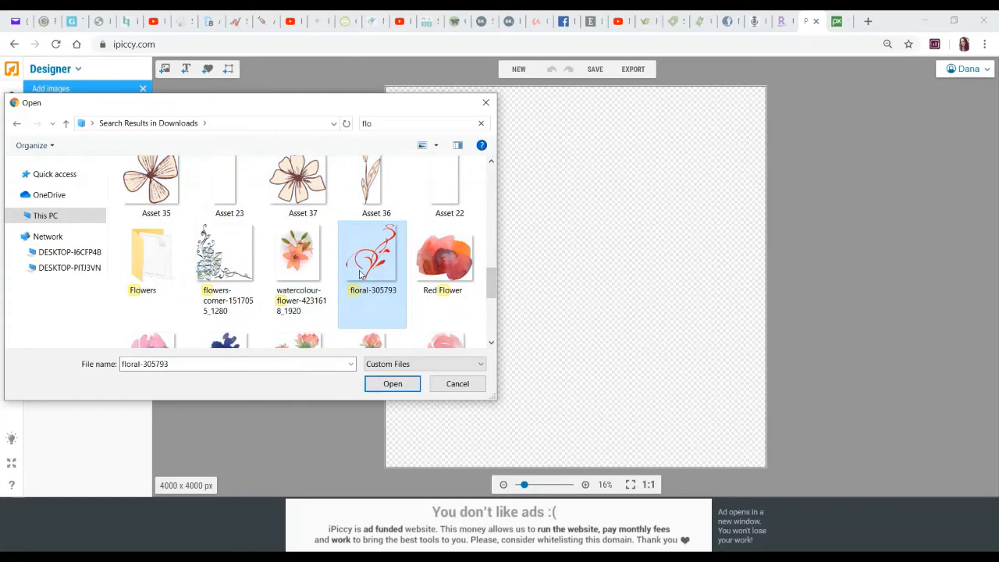
left_click(392, 383)
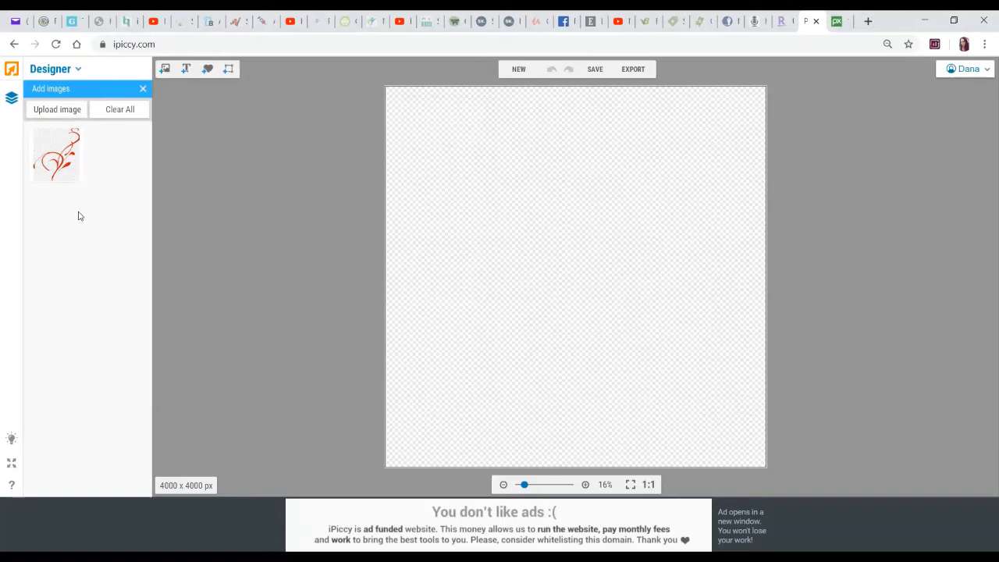
- Place the uploaded floral swirl on the canvas, enlarge it to nearly fill the design, and center it
left_click_drag(68, 174, 439, 148)
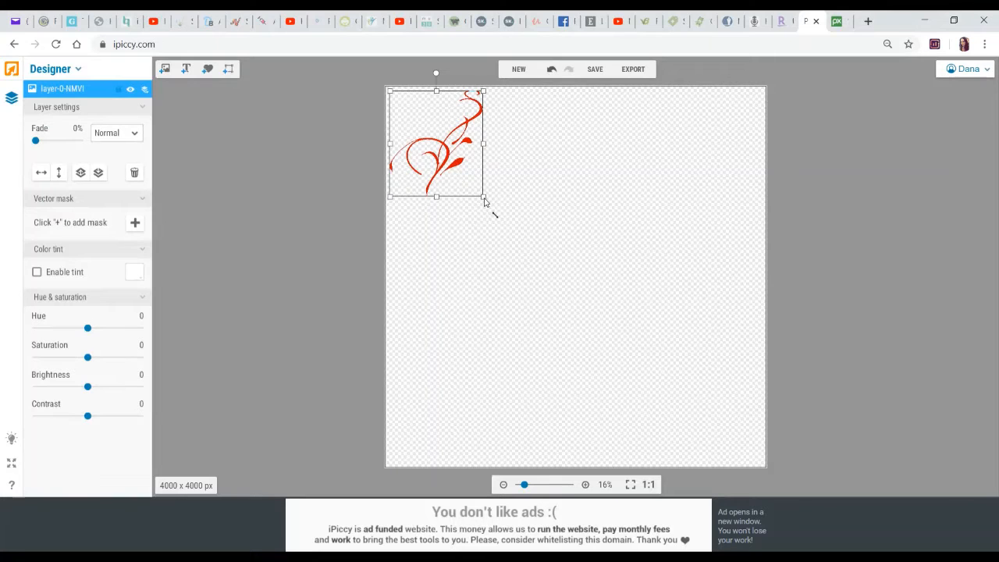
left_click_drag(489, 205, 781, 454)
left_click_drag(583, 320, 613, 334)
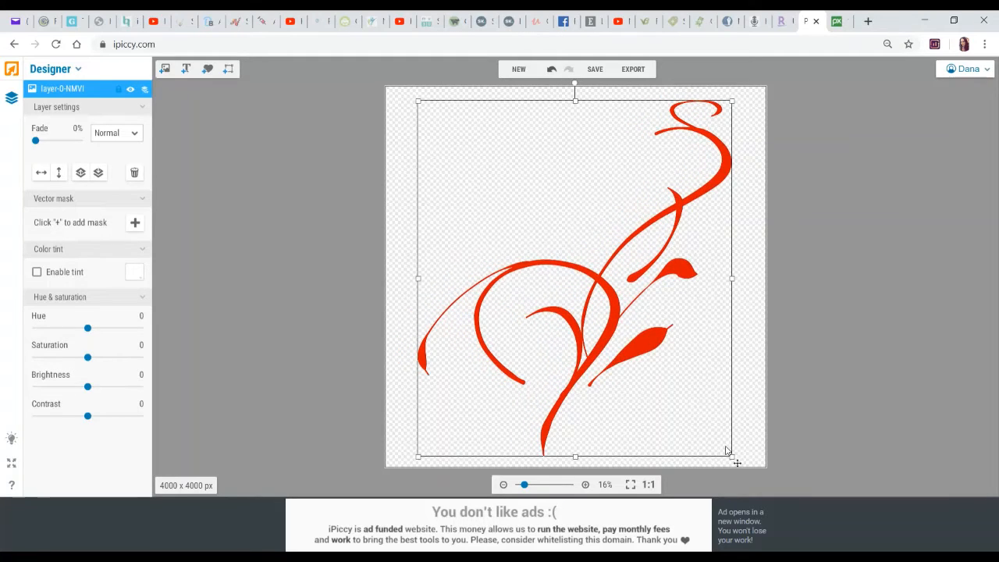
left_click_drag(732, 458, 721, 449)
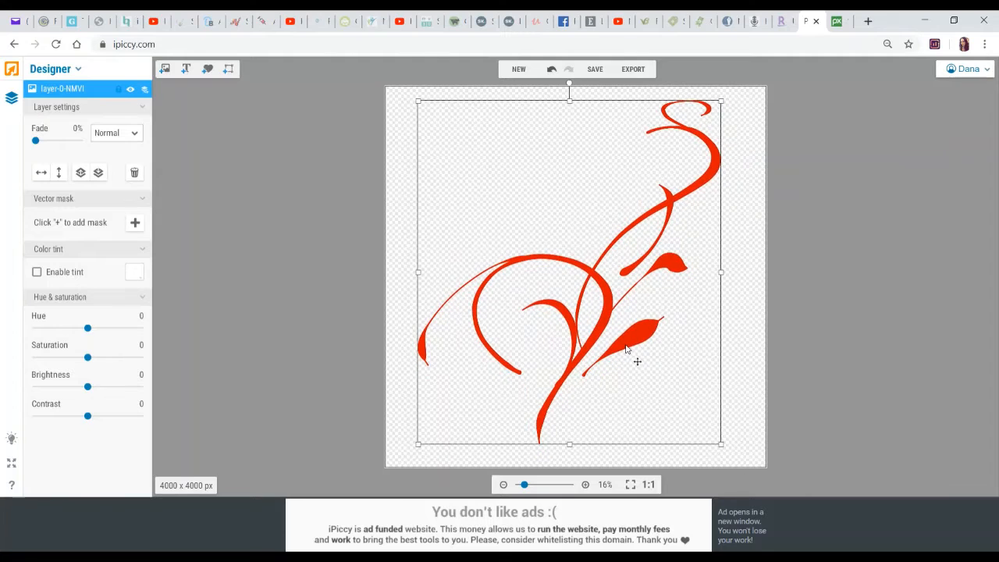
left_click_drag(625, 345, 632, 353)
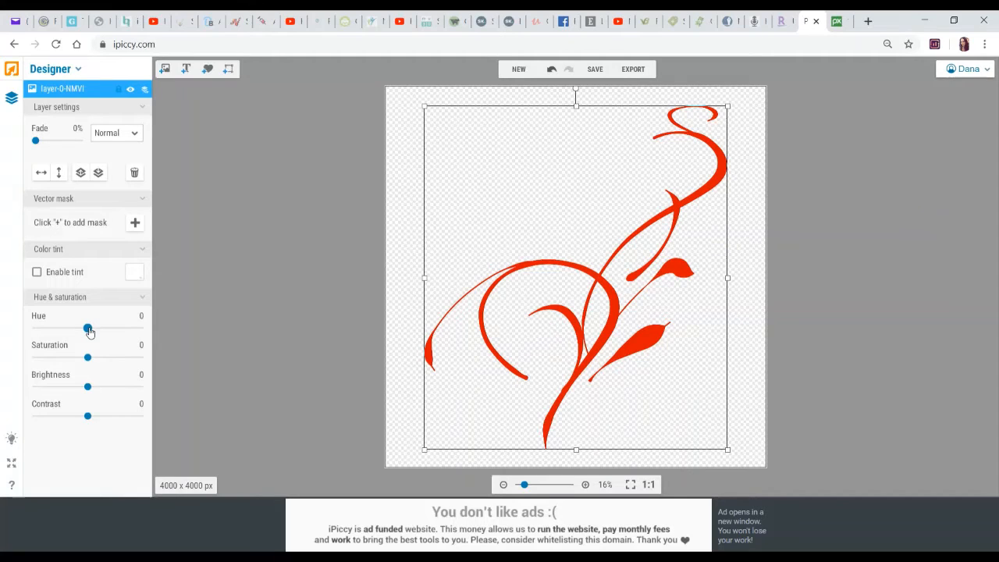
- Recolor the red swirl to dark purple with hue -69, saturation -52, brightness -8 and contrast 2
left_click_drag(88, 329, 66, 343)
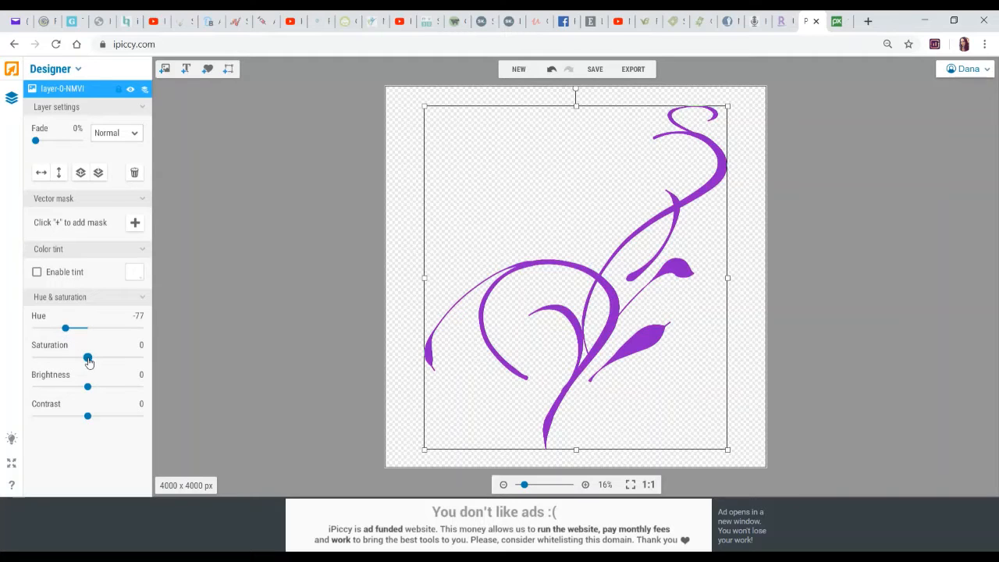
mouse_move(88, 357)
left_mouse_down()
mouse_move(60, 372)
mouse_move(84, 394)
left_mouse_up()
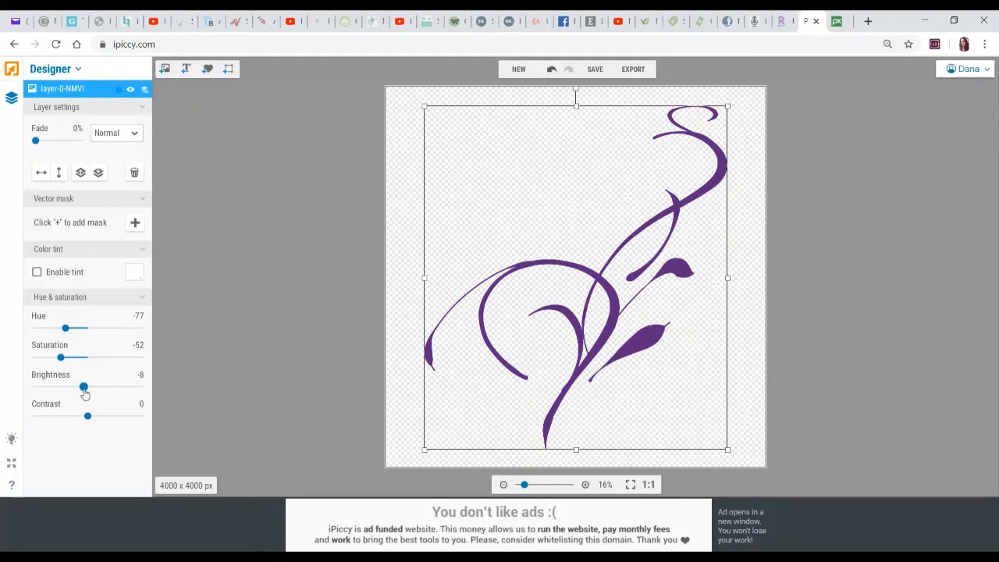
mouse_move(88, 416)
left_mouse_down()
mouse_move(75, 419)
mouse_move(89, 419)
left_mouse_up()
mouse_move(64, 328)
left_mouse_down()
mouse_move(164, 330)
mouse_move(33, 333)
mouse_move(68, 330)
left_mouse_up()
- Duplicate the purple swirl layer and enlarge the copy slightly from its upper-left and lower-right corners so it extends past the original
right_click(578, 271)
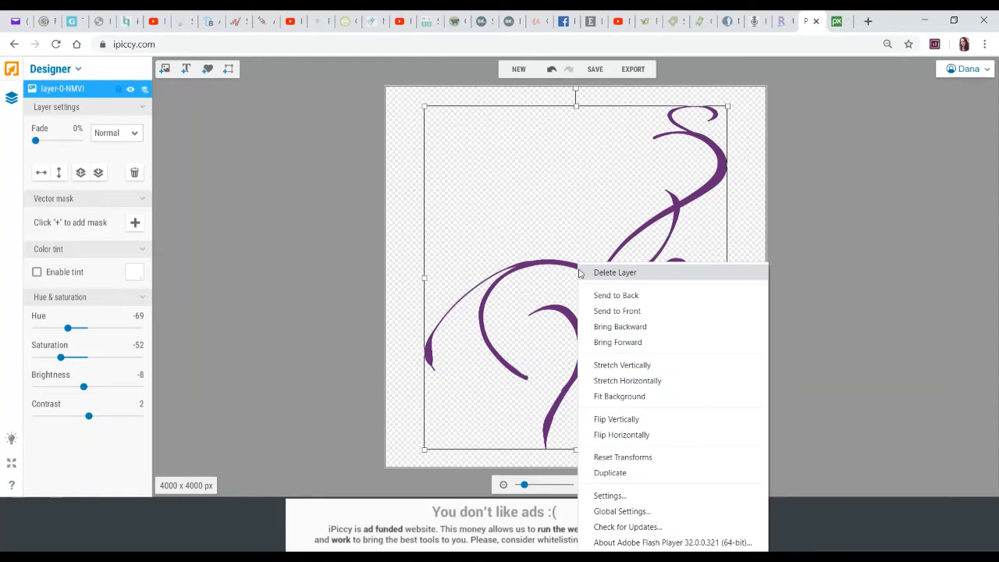
left_click(614, 473)
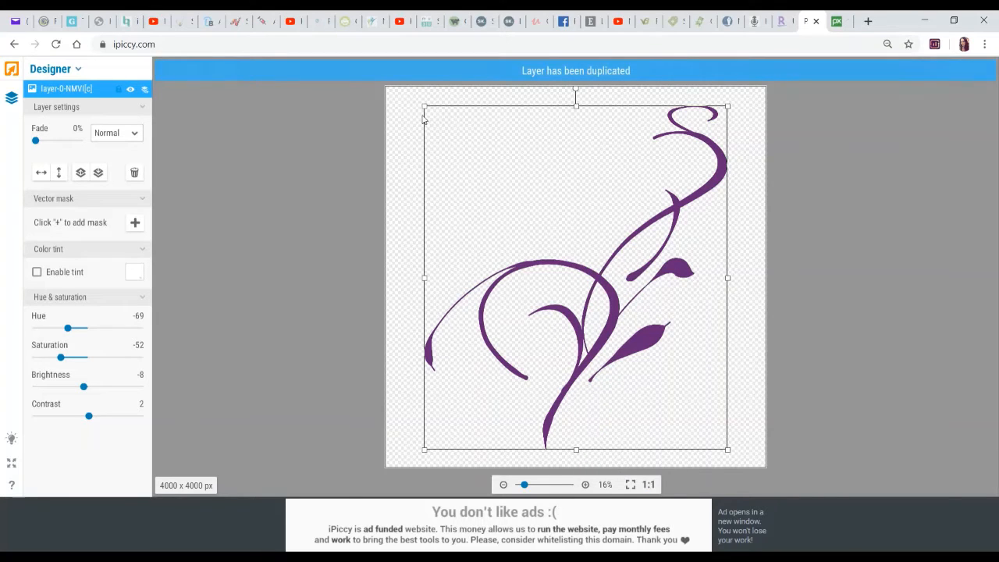
left_click_drag(426, 110, 420, 100)
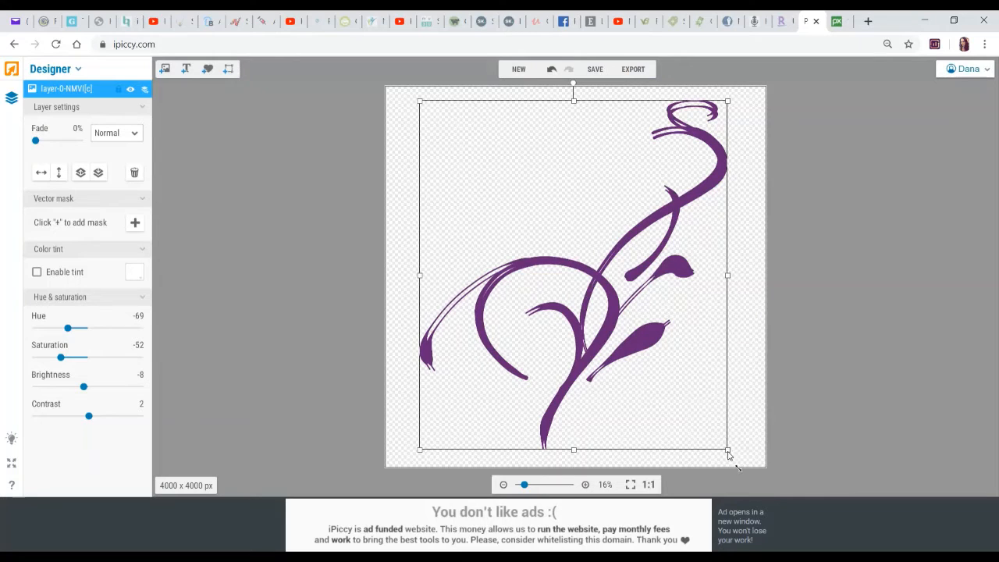
left_click_drag(728, 452, 744, 461)
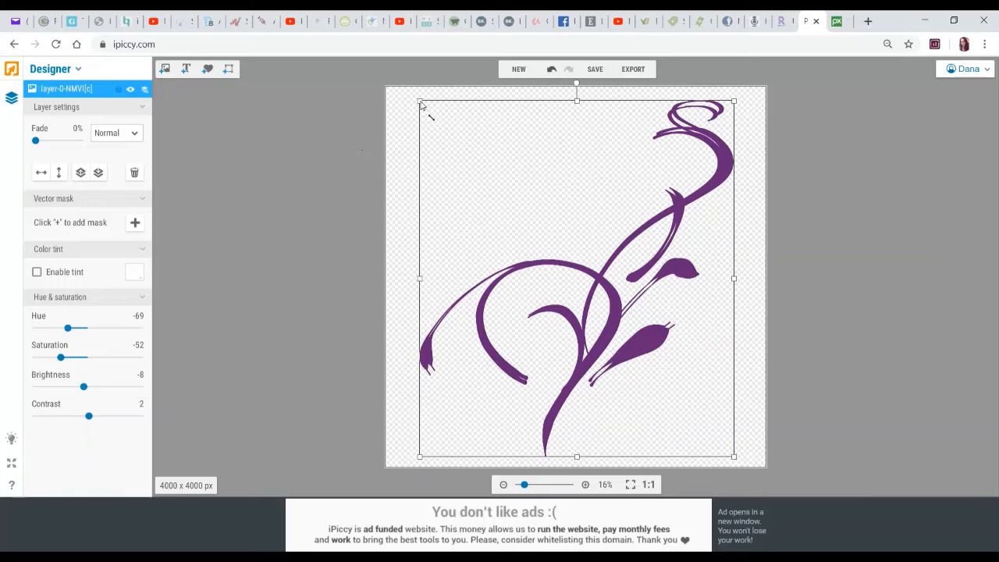
left_click_drag(419, 102, 417, 103)
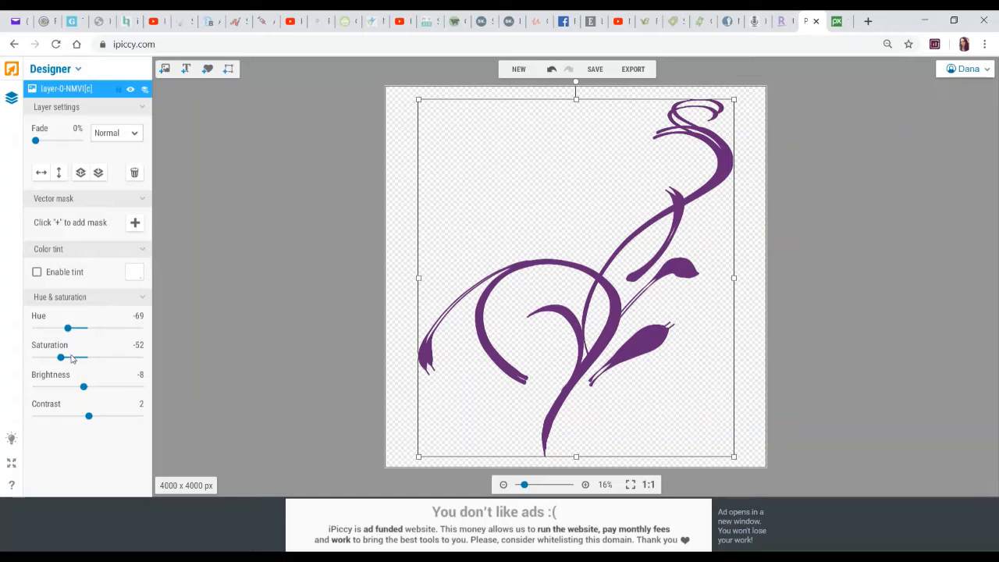
- Turn the enlarged copy black with saturation -100 and brightness -100, and send it behind the purple swirl
left_click_drag(60, 358, 26, 356)
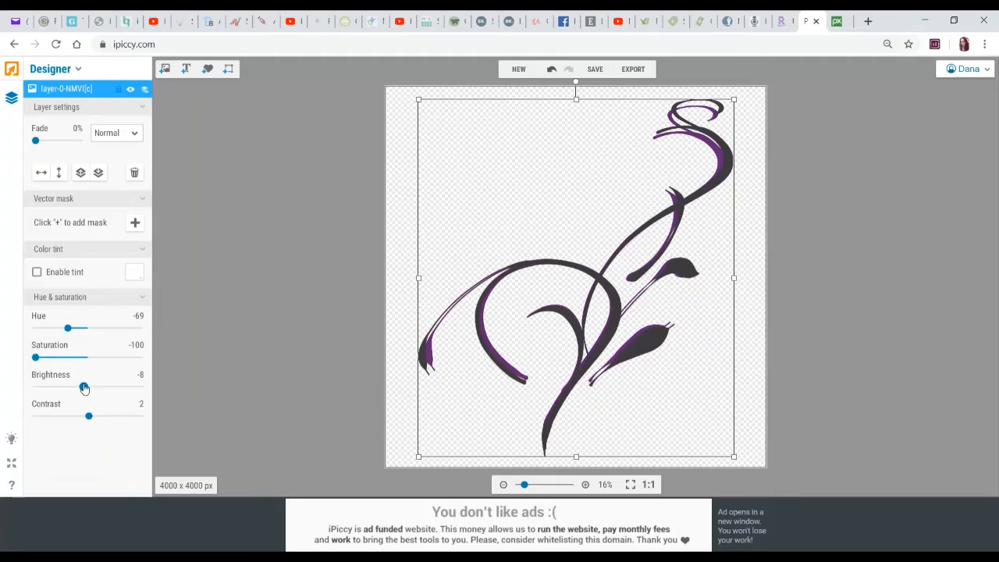
left_click_drag(85, 389, 16, 396)
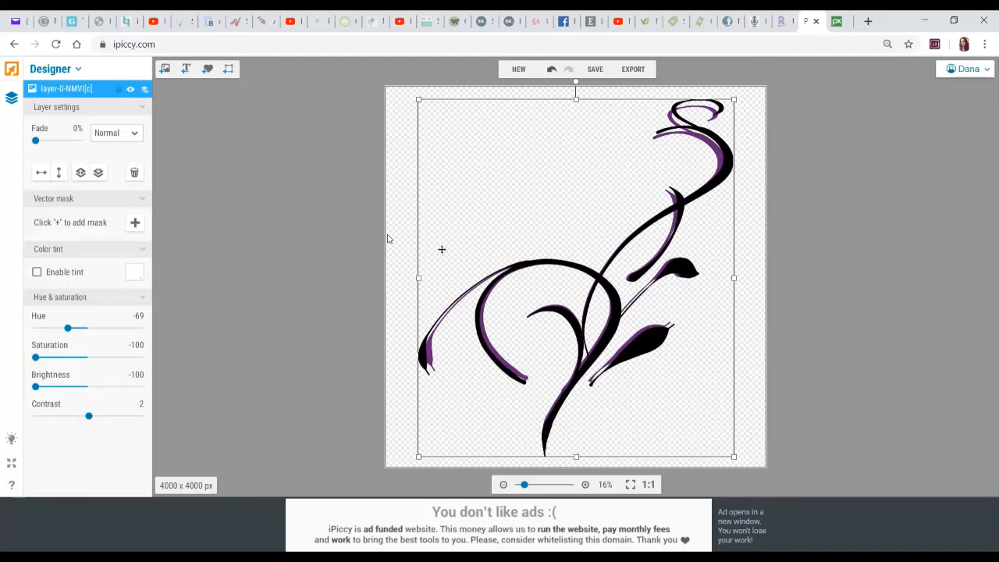
left_click(97, 174)
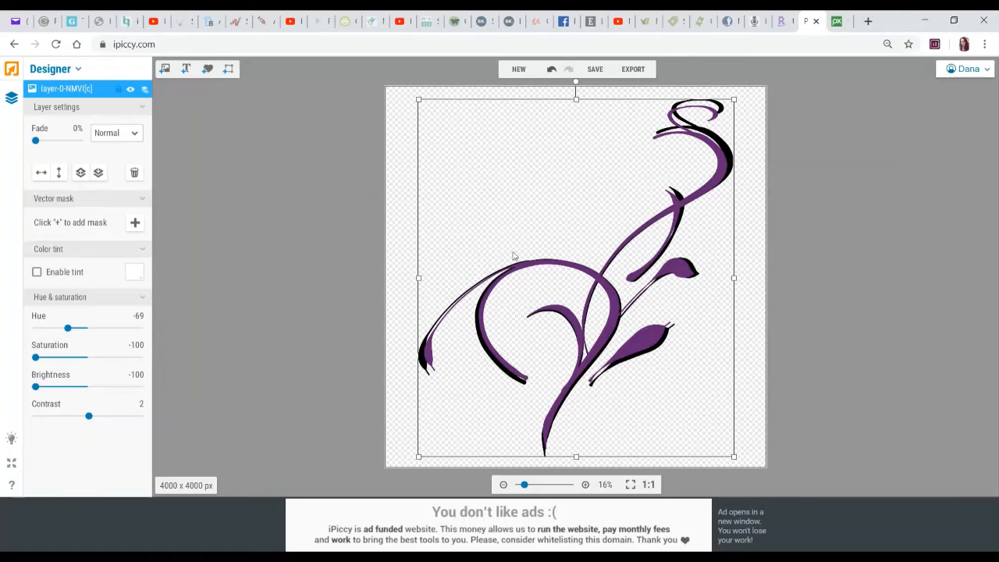
- Duplicate the purple swirl again, shrink the copy slightly from two opposite corners, and turn it dark grey with saturation -100
right_click(580, 248)
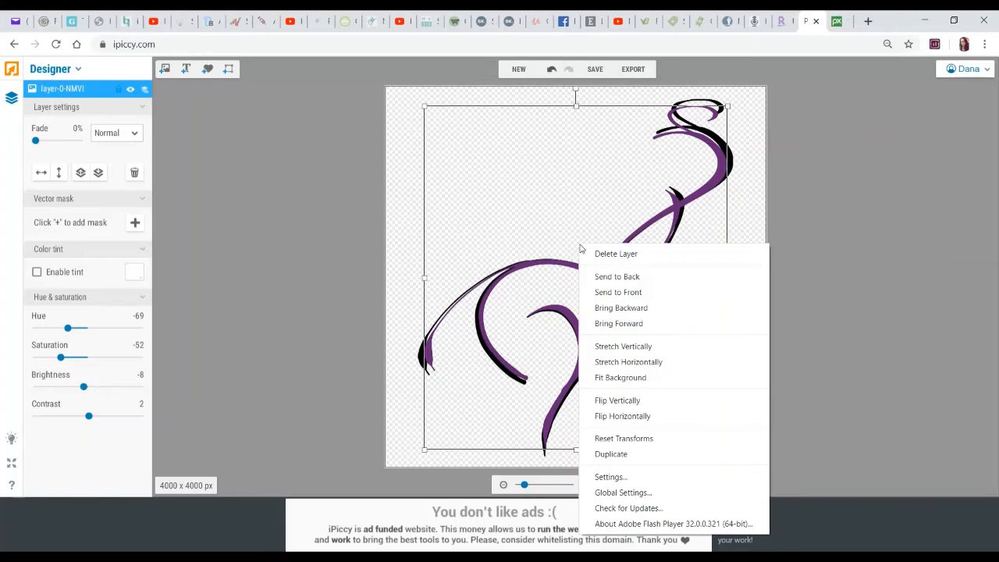
left_click(612, 453)
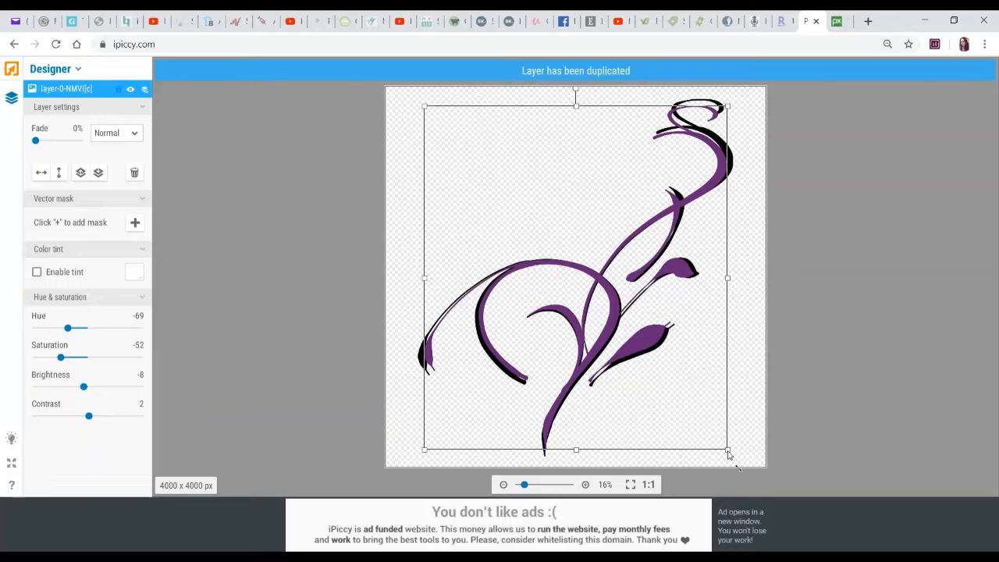
left_click_drag(728, 453, 720, 443)
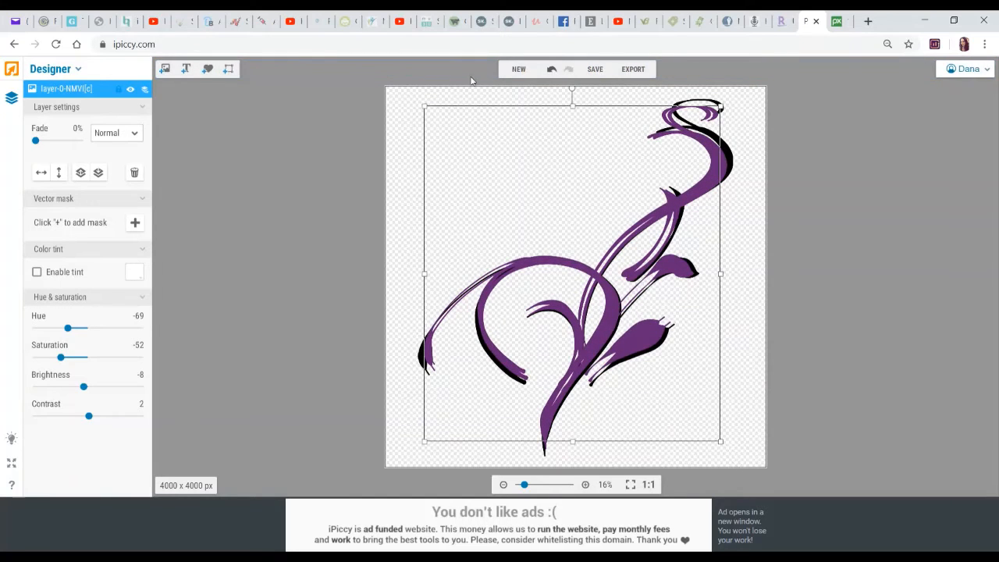
left_click_drag(425, 110, 430, 114)
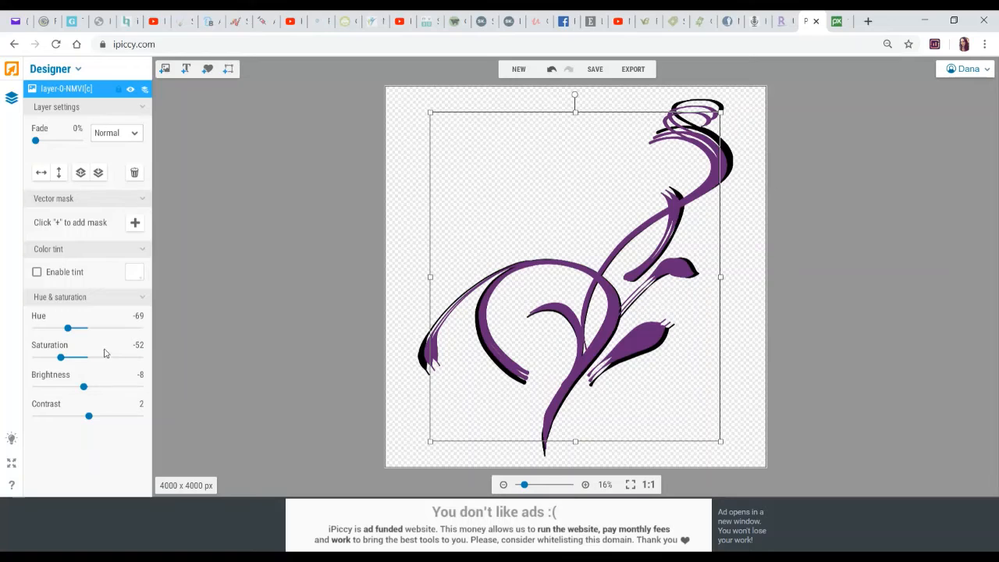
left_click_drag(58, 361, 32, 361)
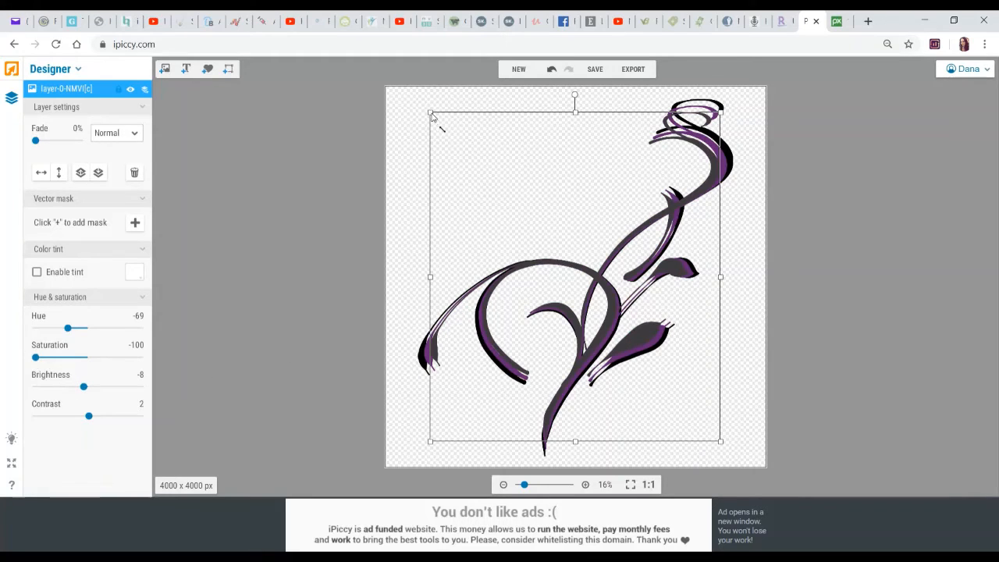
- Stretch the grey copy slightly along its height and width to offset its strokes from the purple swirl
left_click_drag(432, 114, 432, 114)
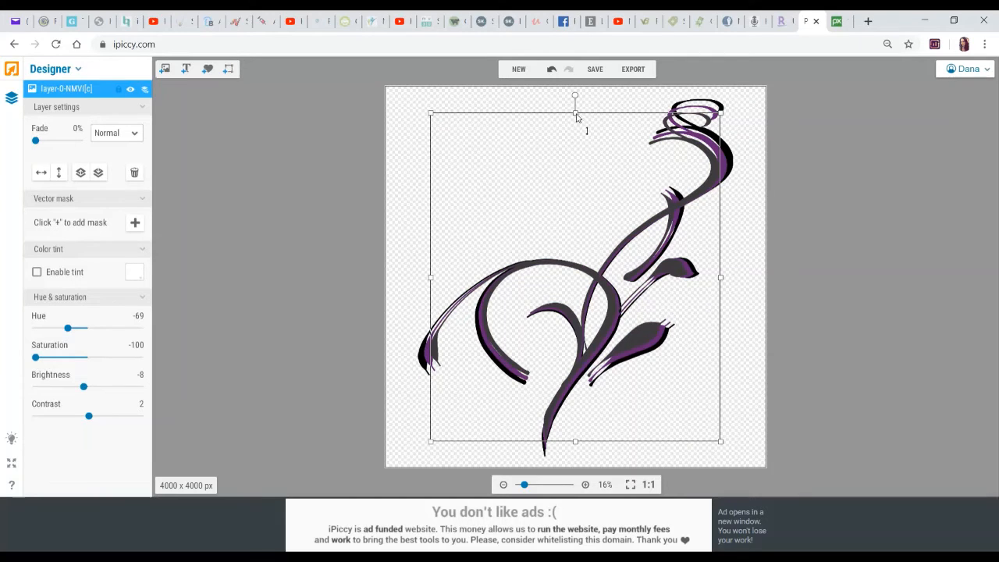
left_click_drag(577, 116, 575, 101)
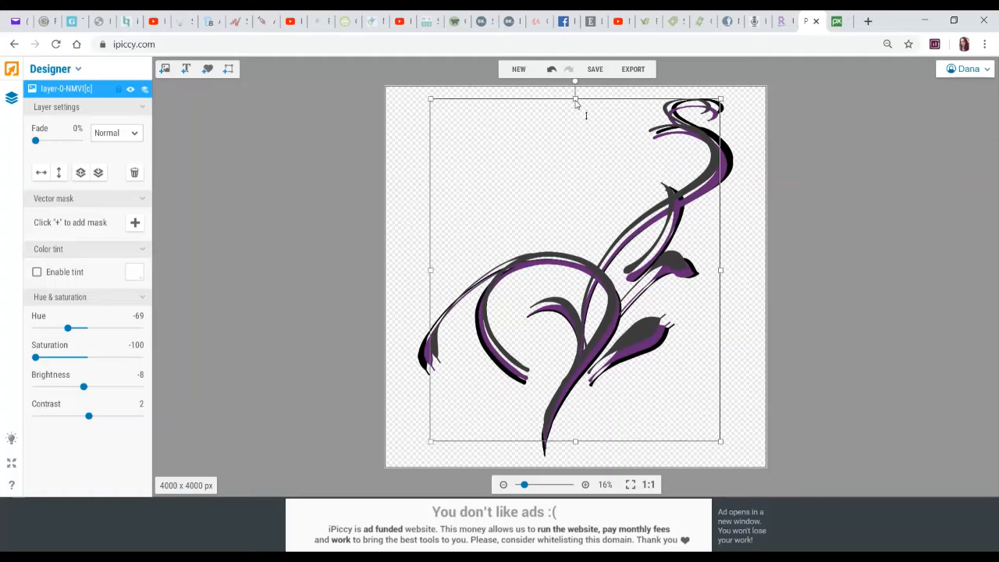
right_click(575, 462)
left_click(557, 446)
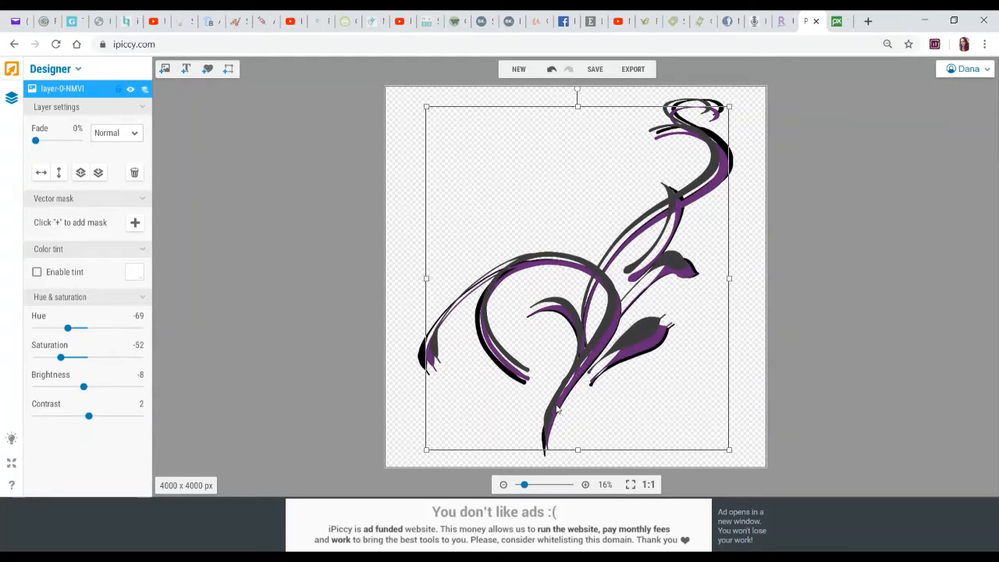
left_click(558, 407)
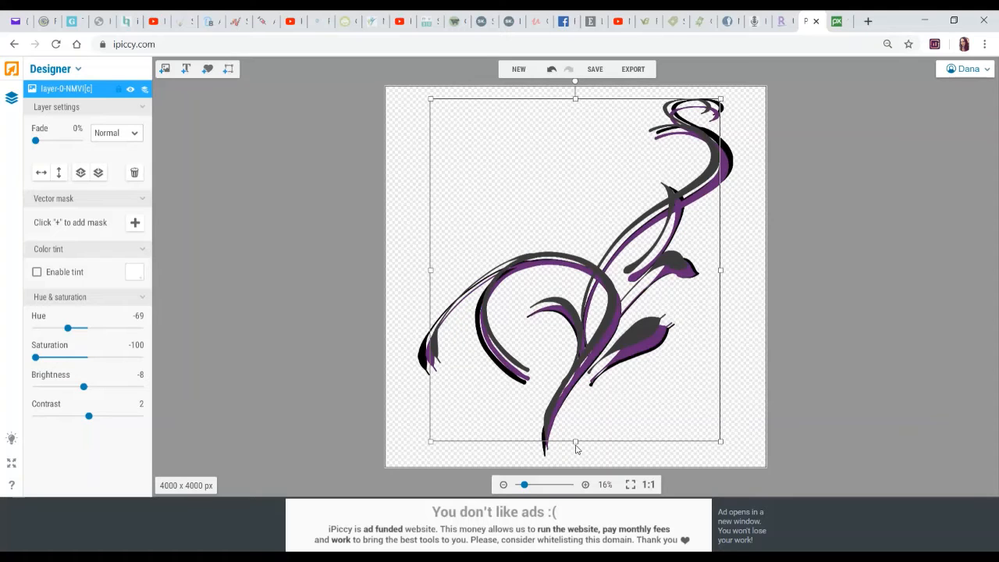
mouse_move(575, 445)
left_mouse_down()
mouse_move(575, 459)
mouse_move(575, 450)
left_mouse_up()
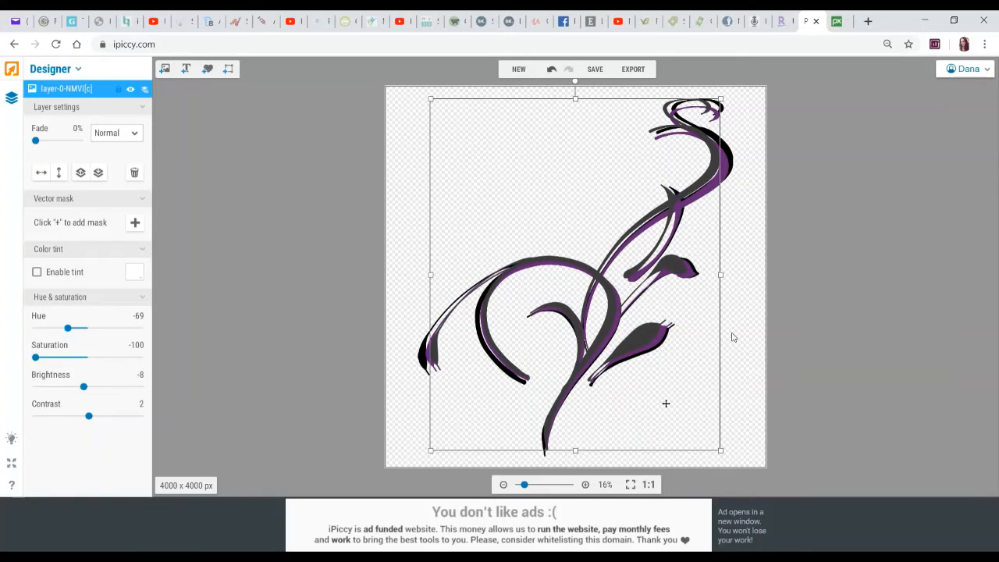
left_click_drag(720, 279, 721, 279)
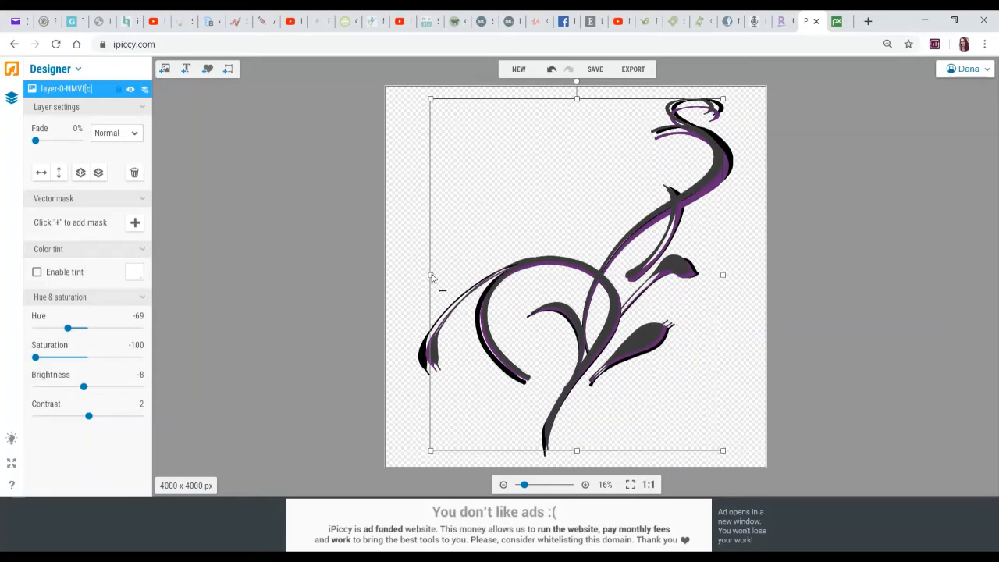
left_click_drag(432, 277, 428, 278)
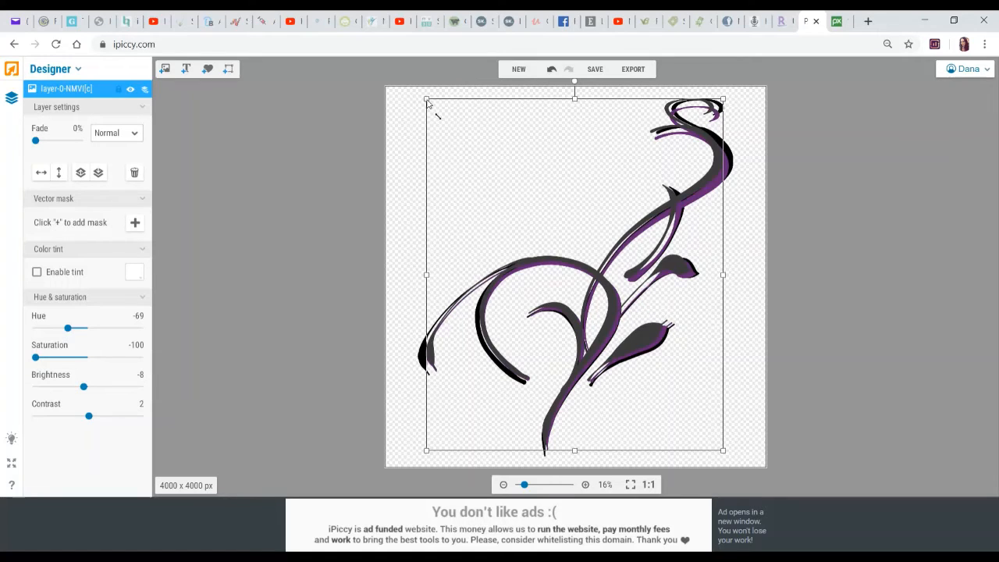
- Shrink the grey copy from its upper-left and lower-right corners, send it backward behind the purple swirl, and deselect it
left_click_drag(427, 102, 437, 111)
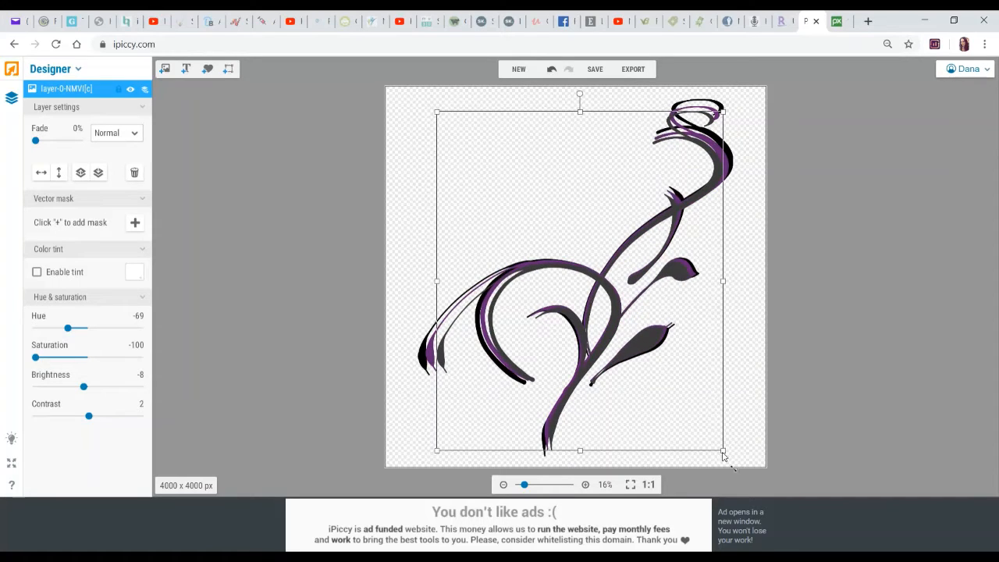
left_click_drag(723, 453, 720, 446)
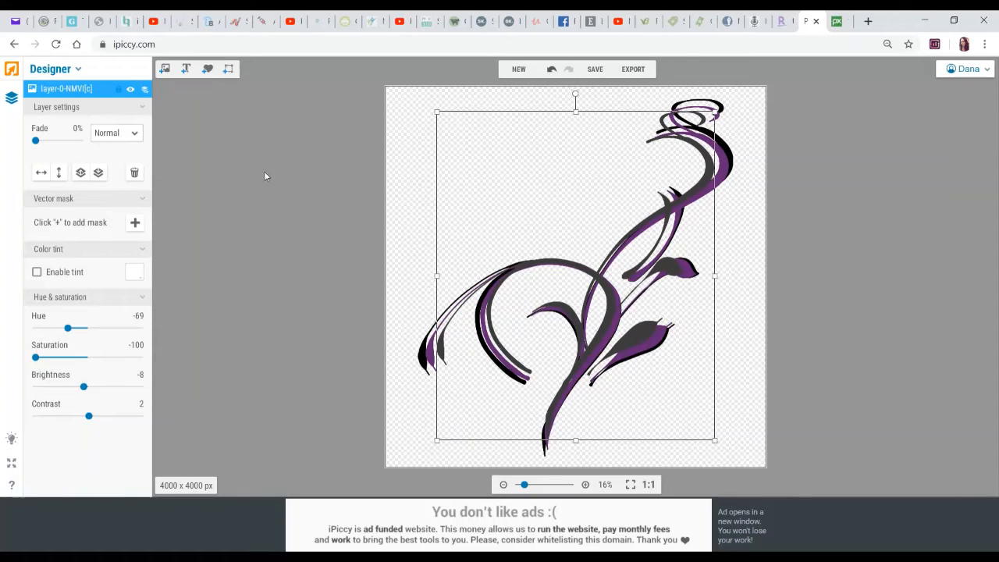
left_click(98, 173)
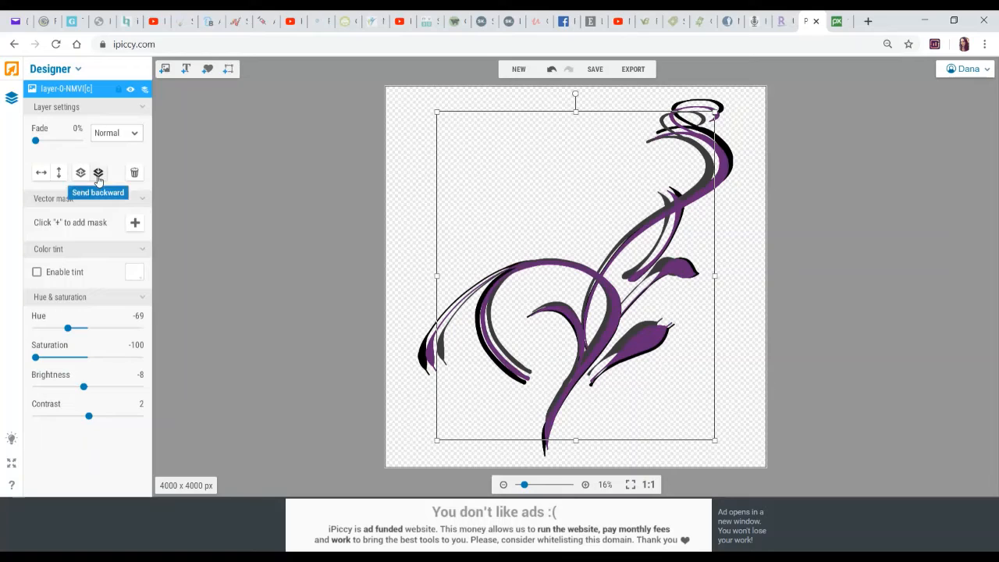
left_click(745, 238)
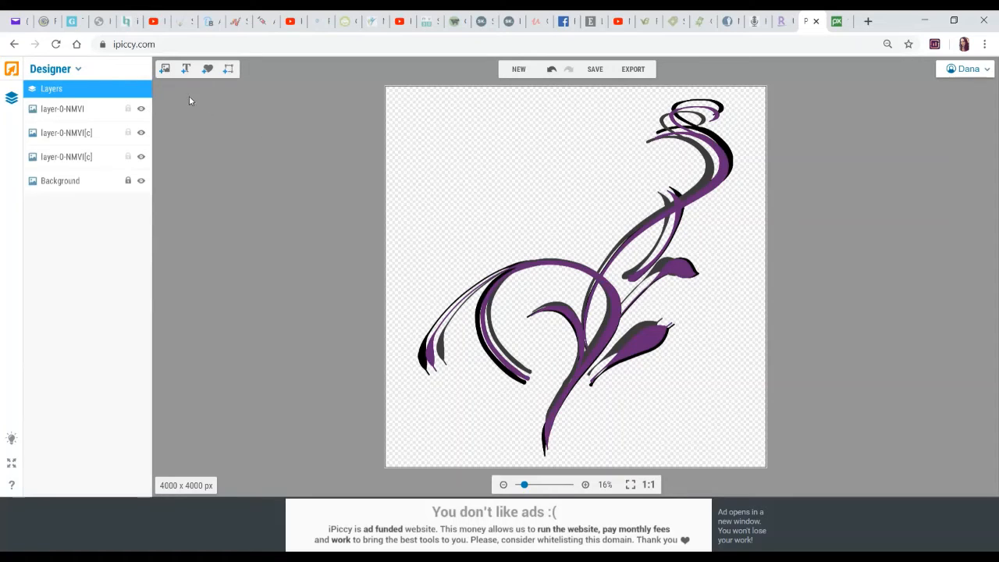
left_click(164, 72)
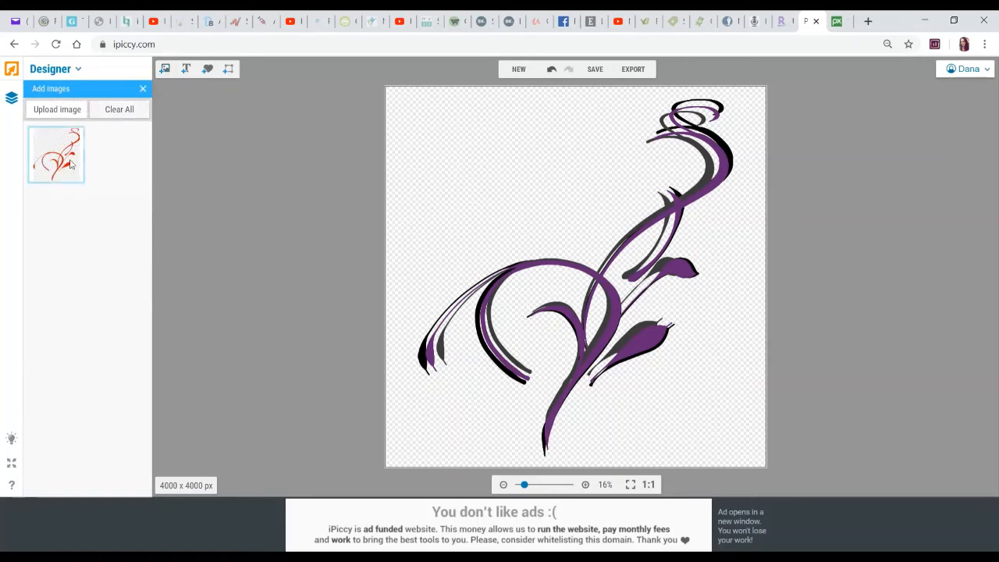
left_click_drag(46, 166, 464, 158)
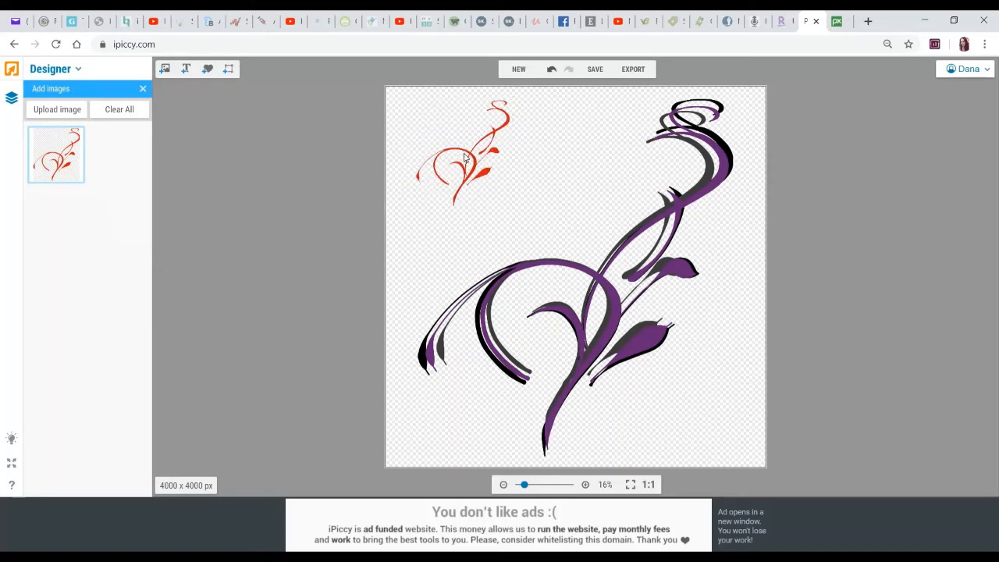
left_click_drag(508, 195, 552, 254)
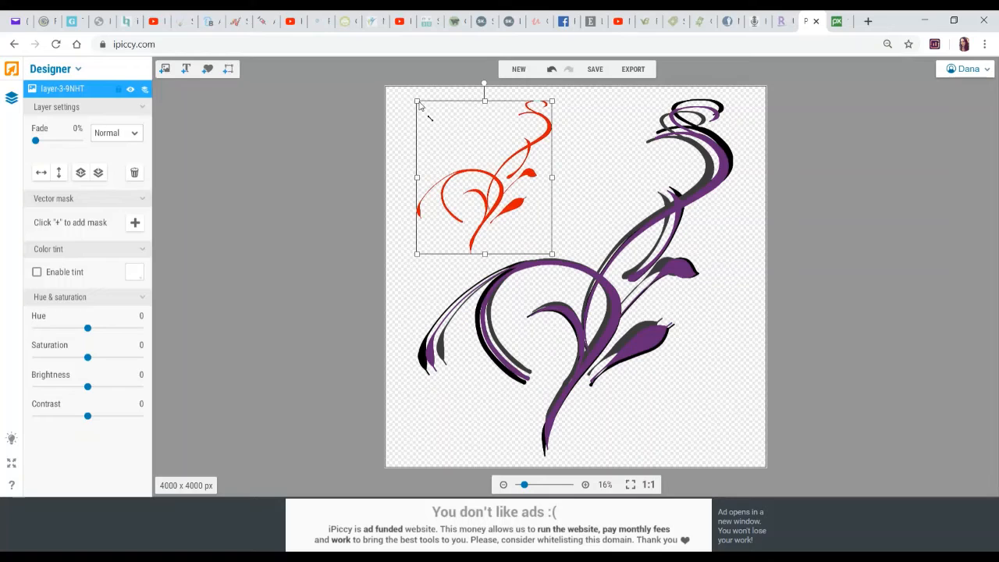
left_click_drag(419, 104, 388, 95)
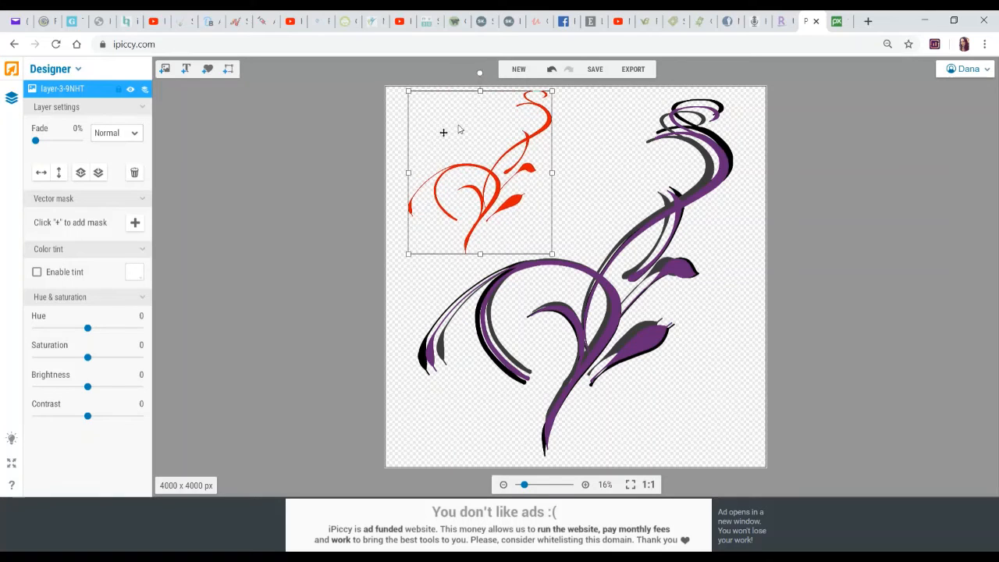
left_click_drag(513, 170, 499, 172)
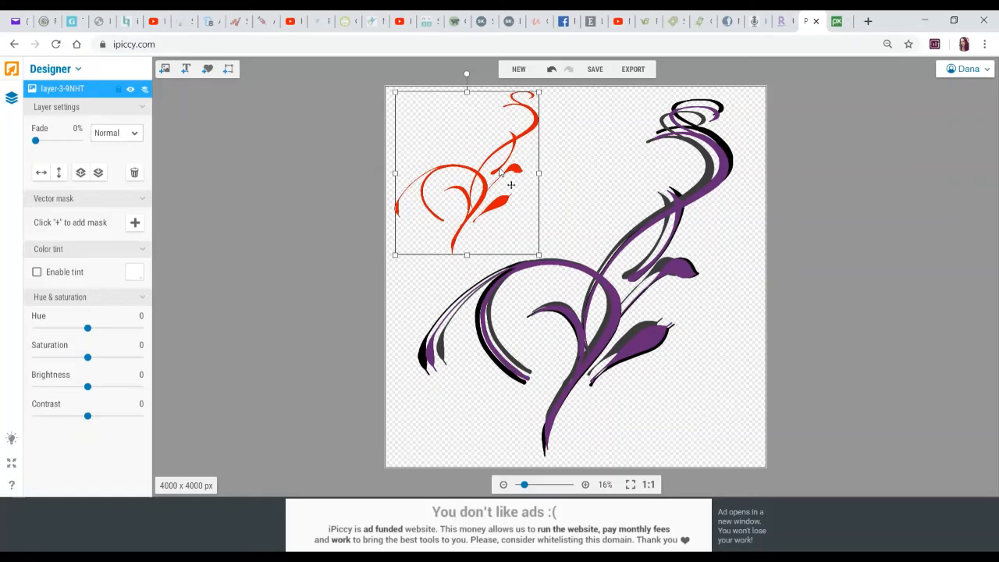
left_click(134, 173)
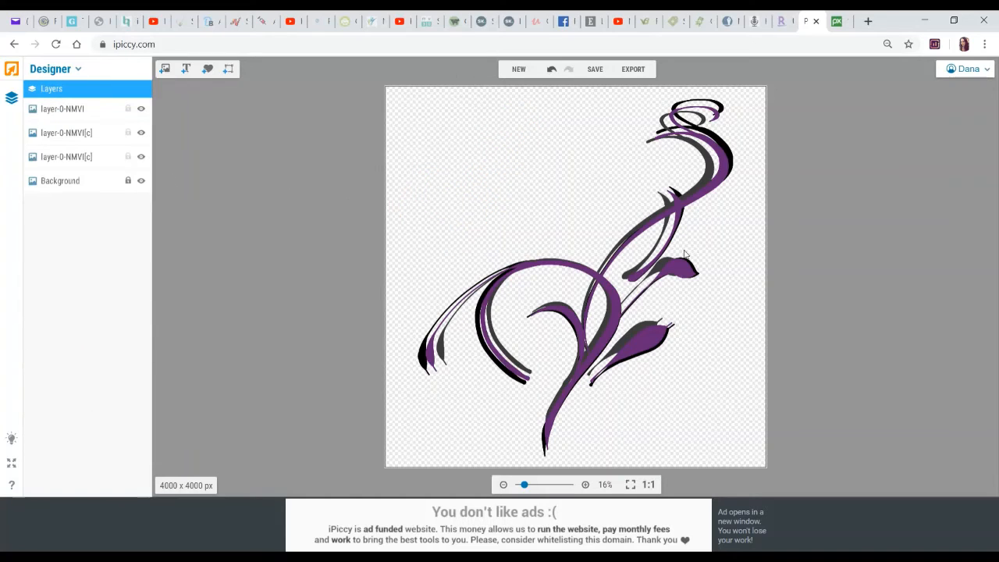
- Flip the purple swirl horizontally, then duplicate the black swirl and flip the copy horizontally to mirror it
left_click(612, 305)
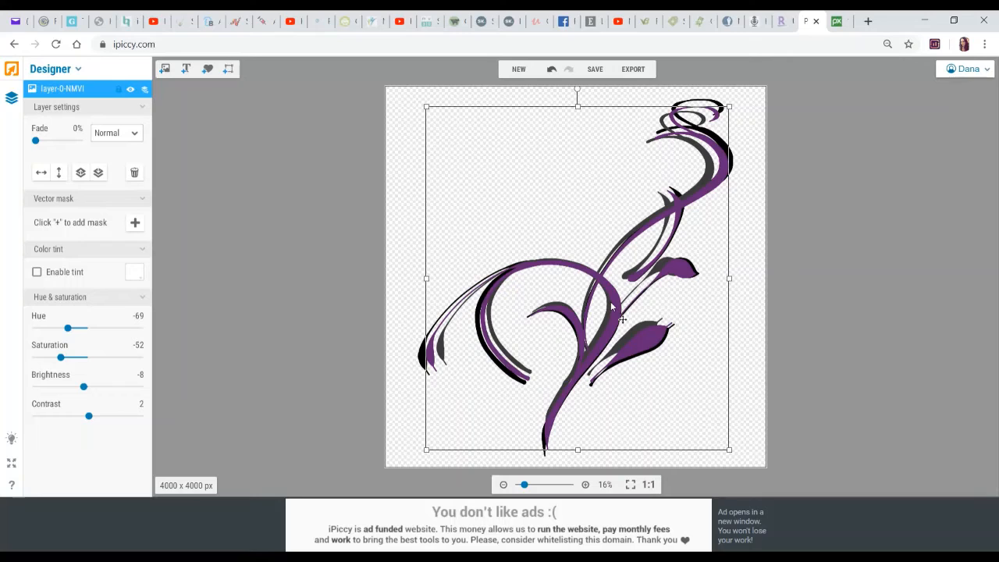
left_click(41, 173)
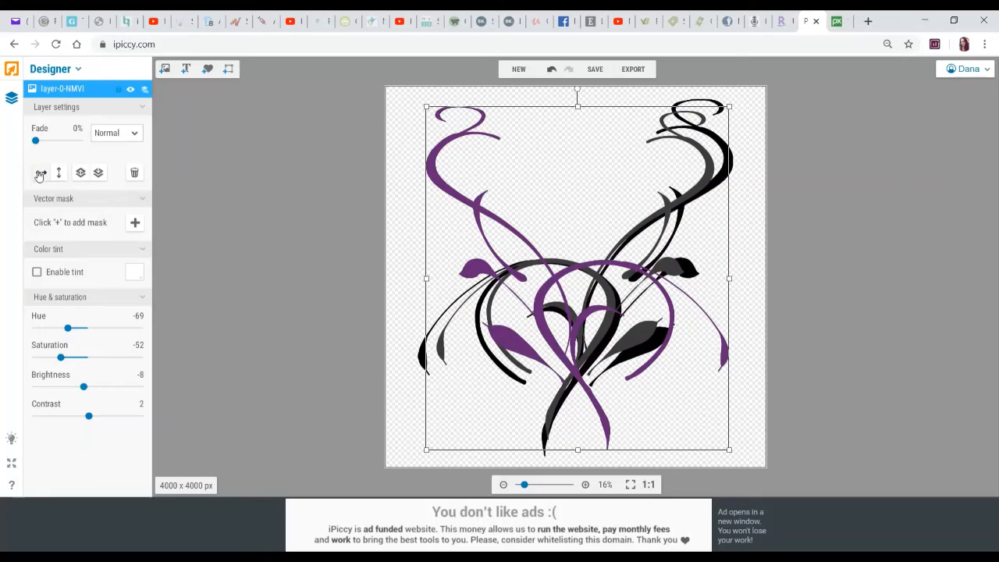
left_click(734, 167)
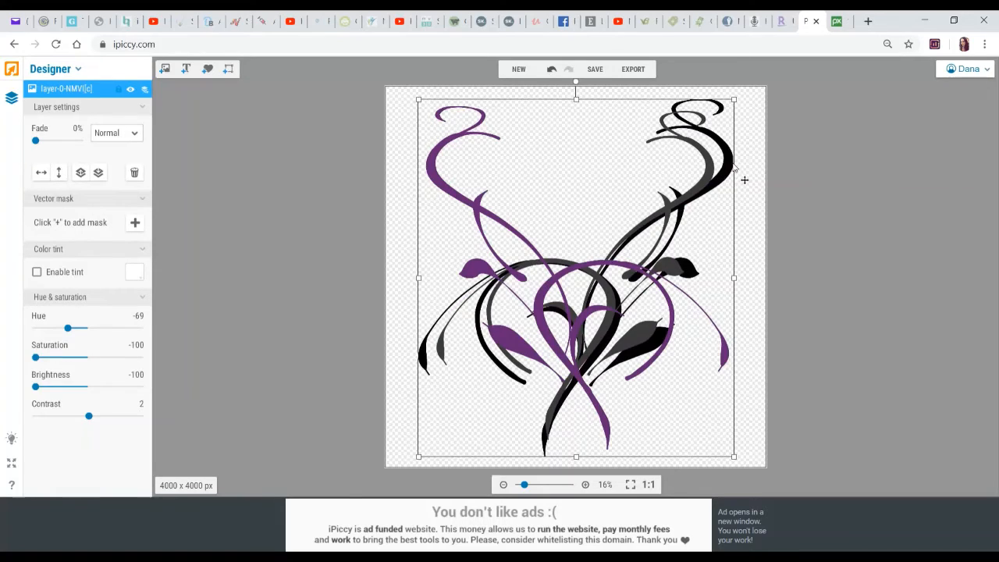
right_click(733, 167)
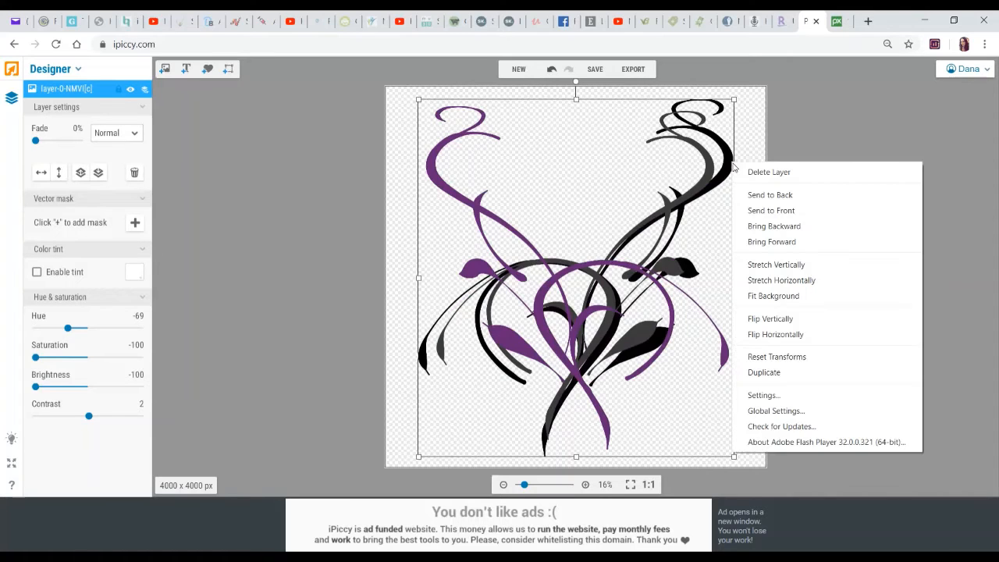
left_click(771, 372)
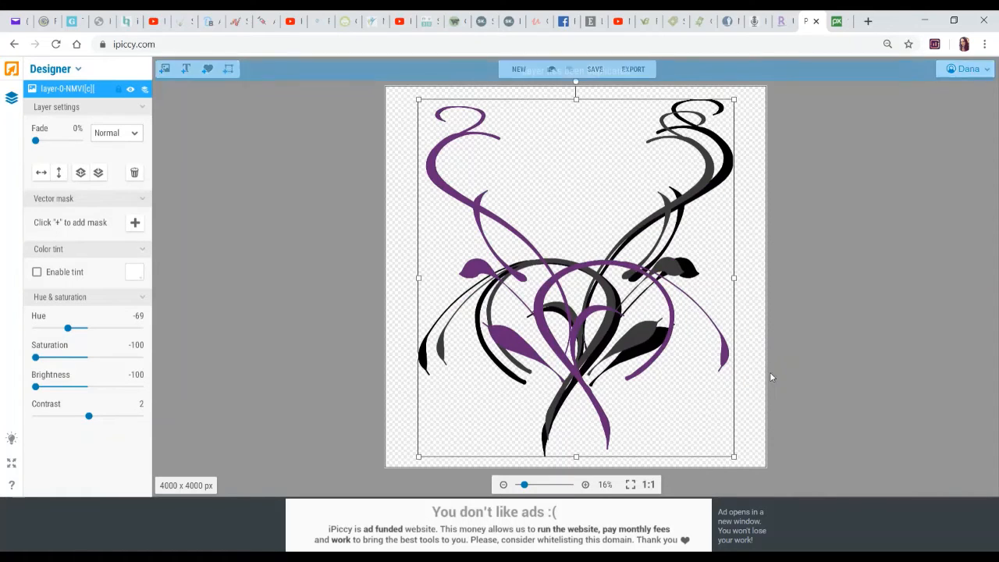
left_click(40, 174)
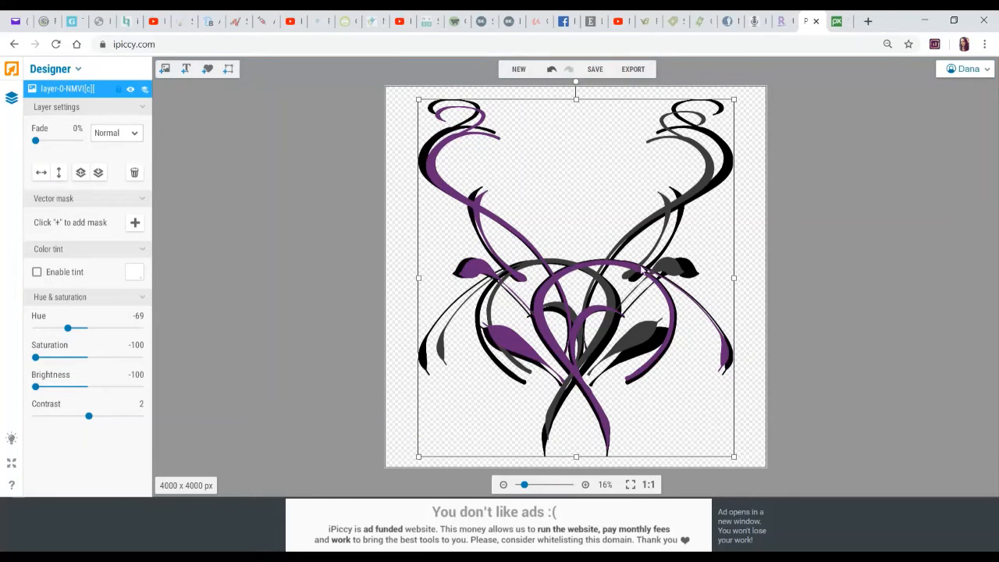
- Duplicate the flipped purple swirl, flip the copy horizontally back to the original orientation, and send it backward behind the grey swirl
left_click(536, 267)
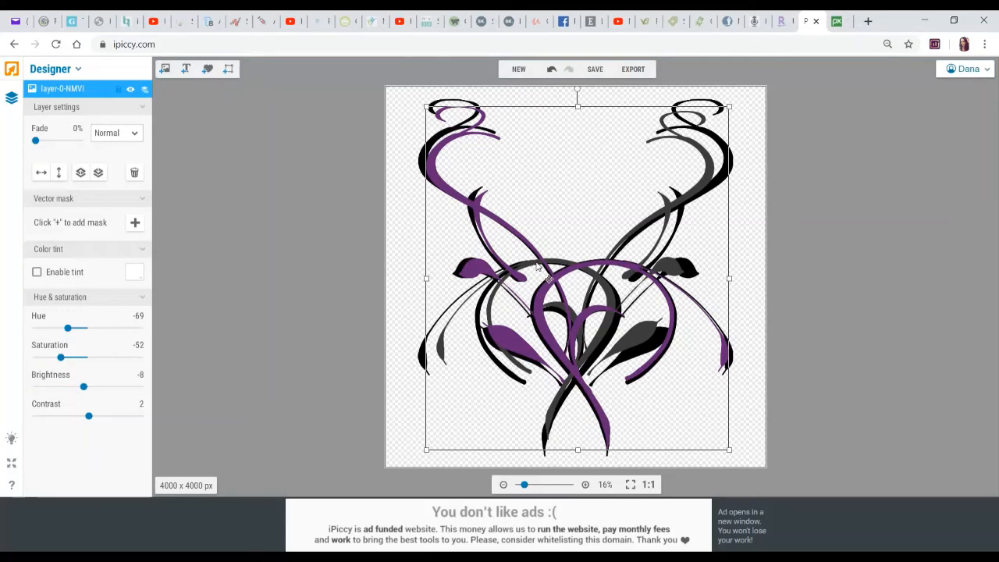
right_click(537, 265)
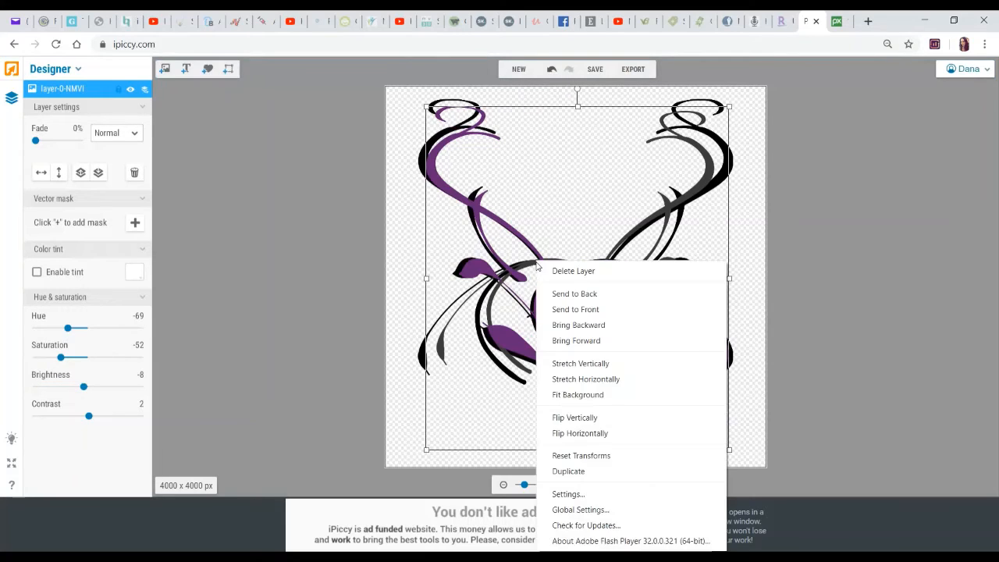
left_click(568, 471)
left_click(42, 173)
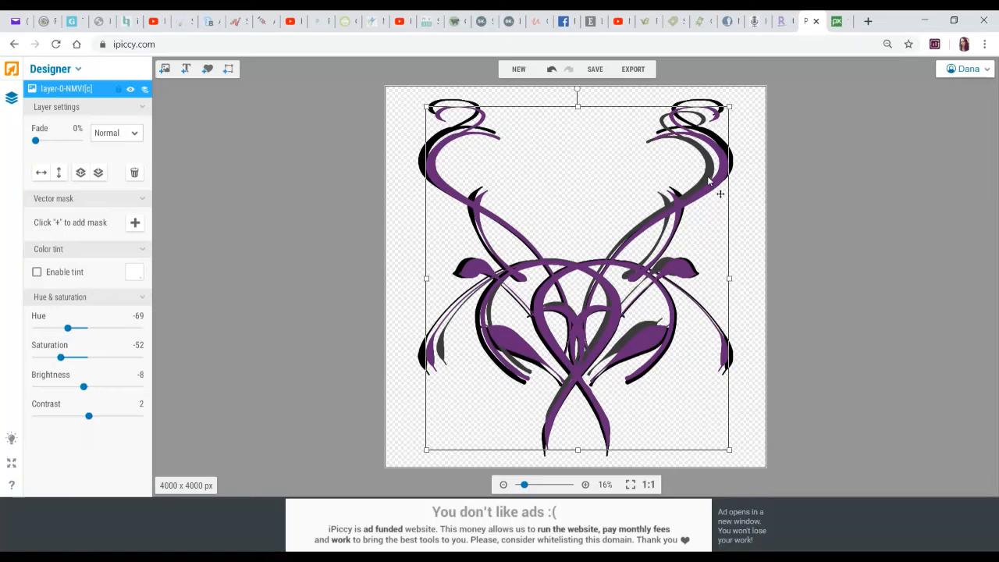
left_click(98, 173)
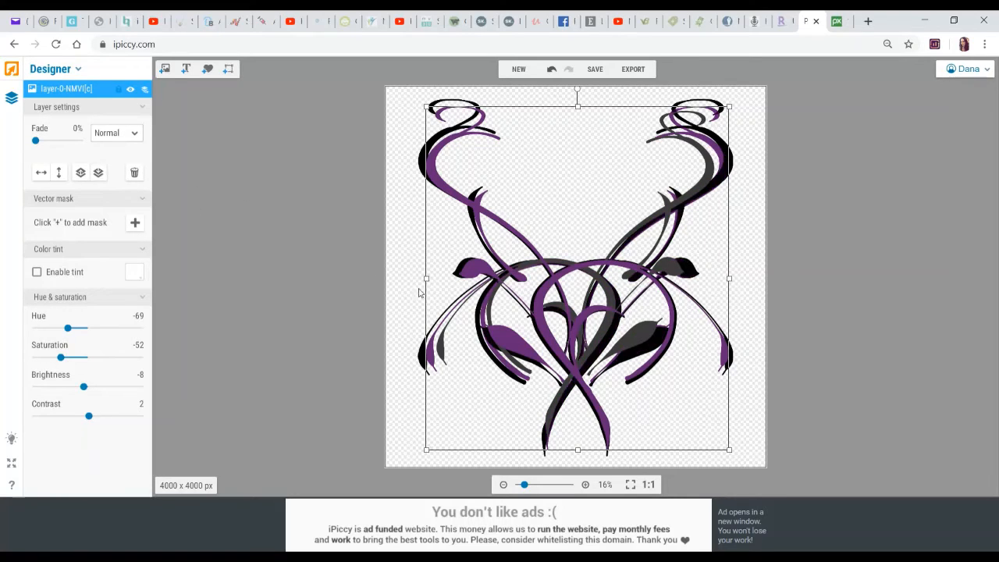
- Duplicate the flipped purple swirl a second time, mirror the new copy horizontally, and send it backward
right_click(615, 311)
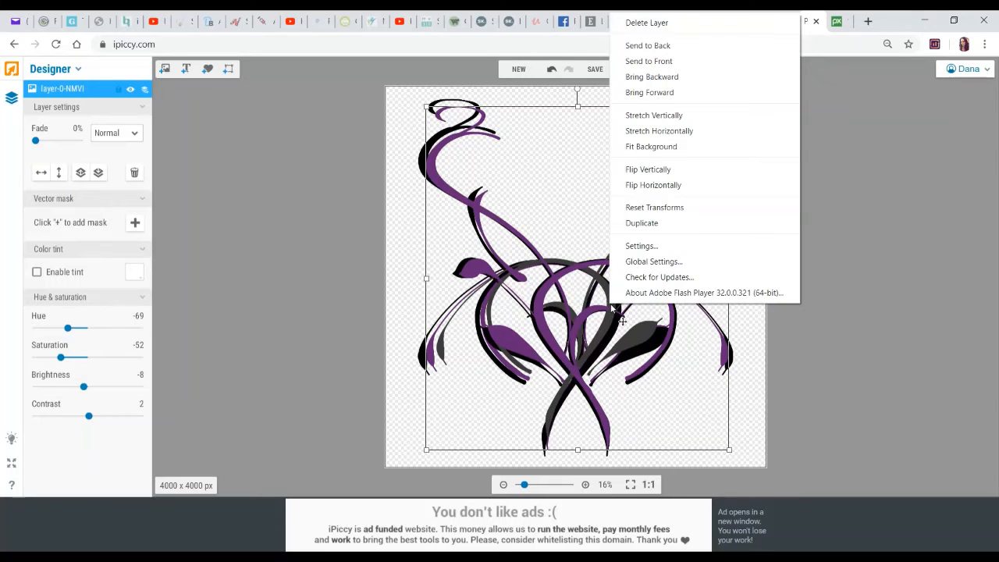
left_click(634, 222)
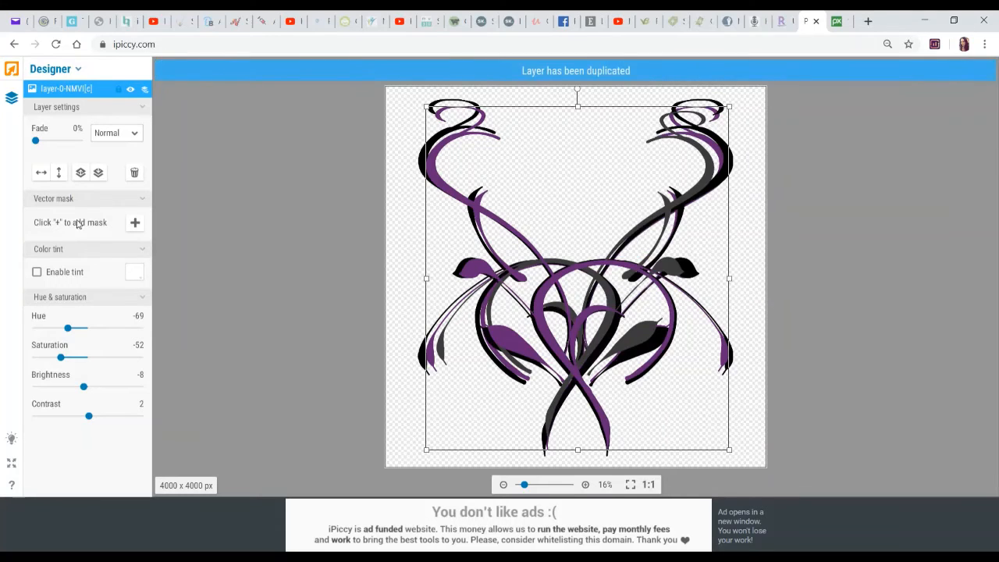
left_click(41, 174)
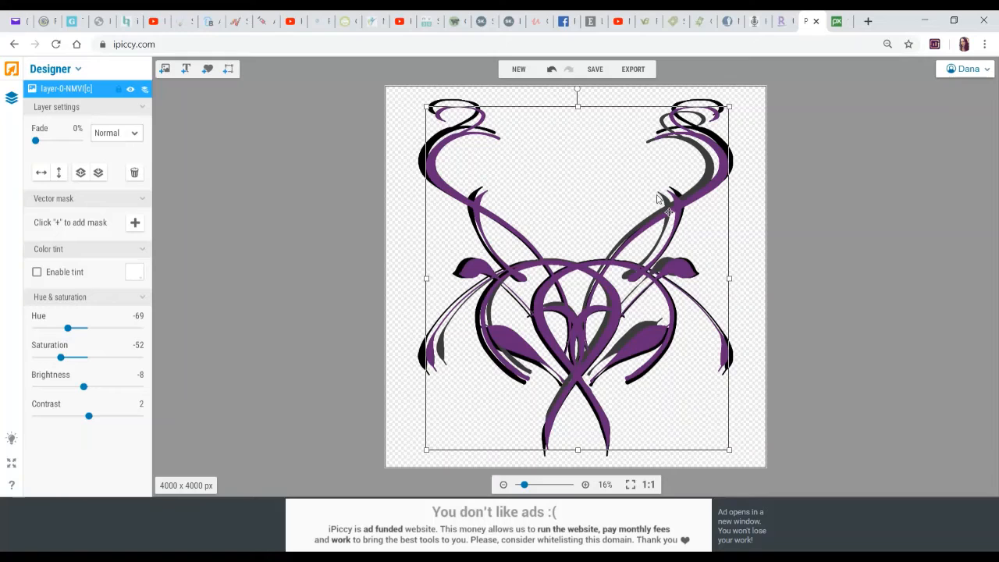
left_click(43, 173)
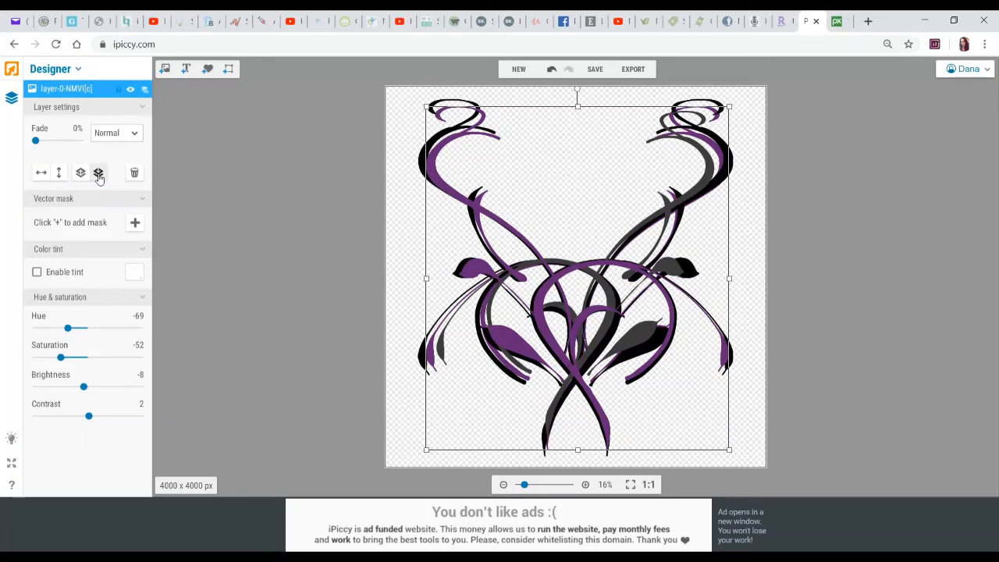
- Nudge the flipped purple swirl slightly upward and send it backward behind the flipped black swirl
left_click(520, 271)
mouse_move(612, 299)
left_mouse_down()
mouse_move(609, 308)
mouse_move(612, 301)
left_mouse_up()
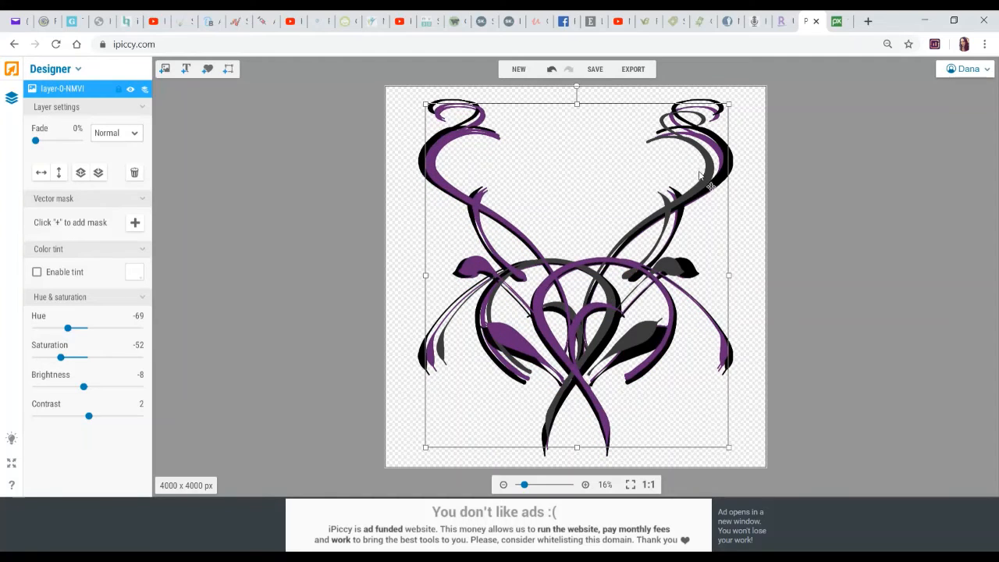
left_click(99, 172)
left_click(98, 173)
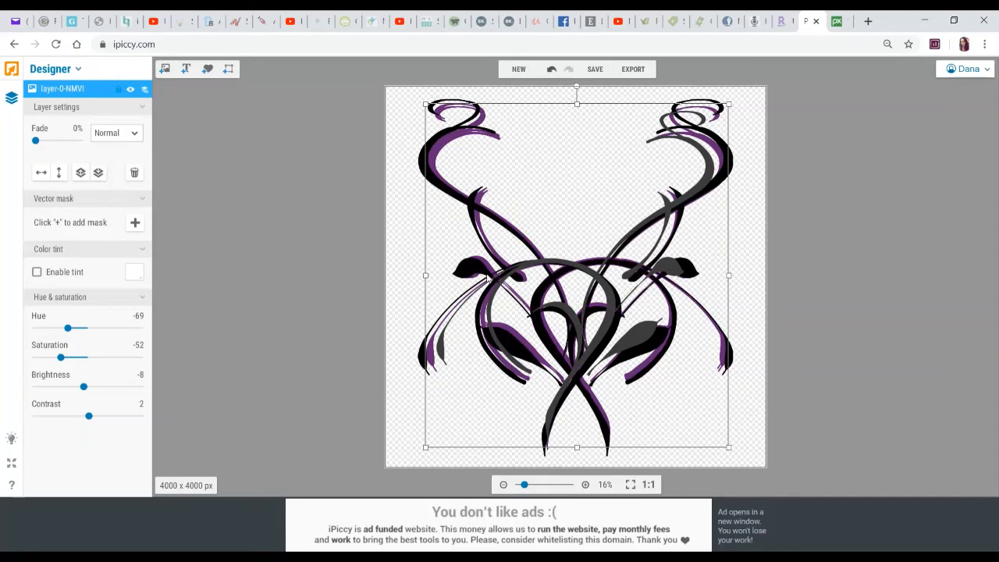
- Duplicate the dark grey swirl, flip the copy horizontally, and send it one level backward
right_click(615, 310)
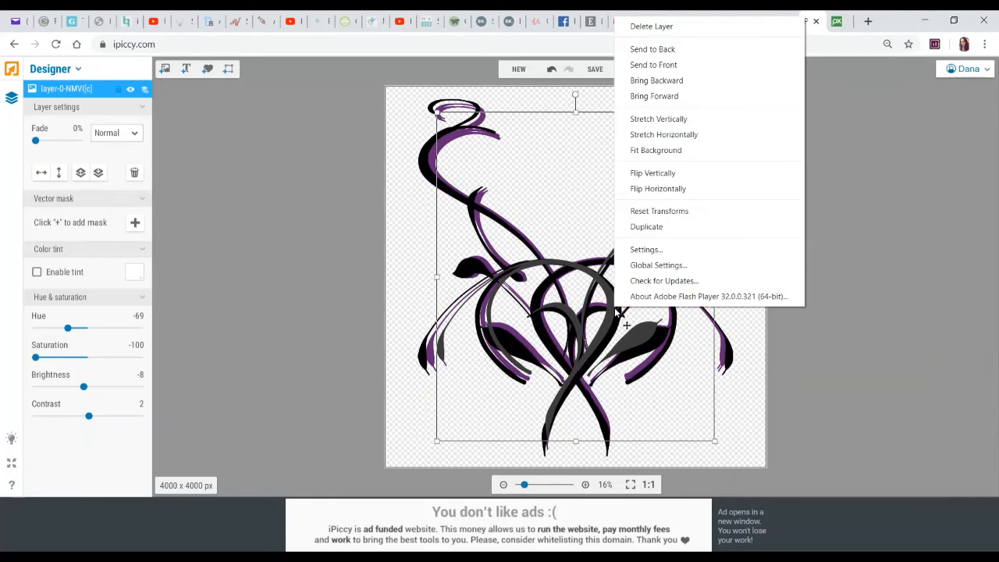
left_click(634, 229)
left_click(40, 172)
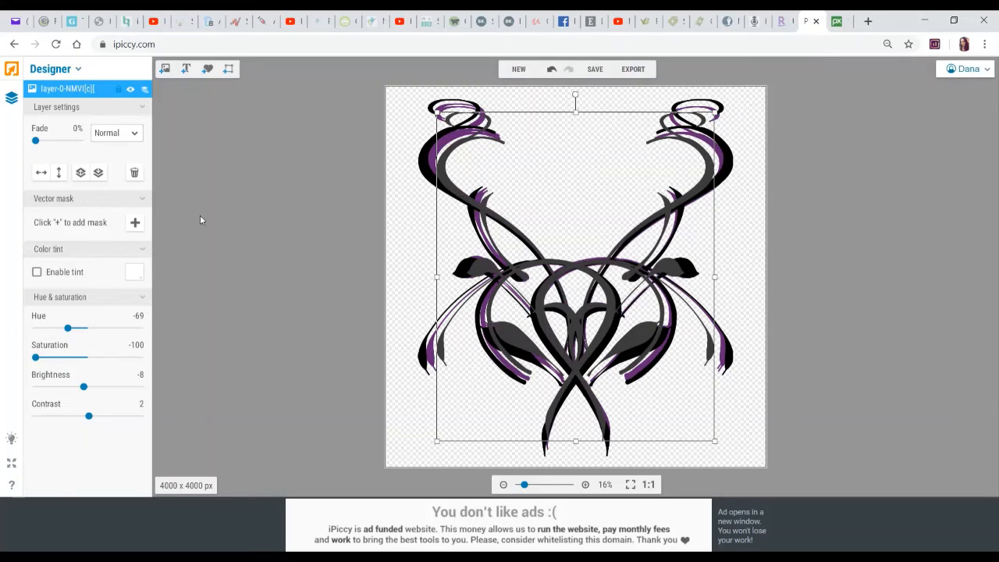
left_click(99, 177)
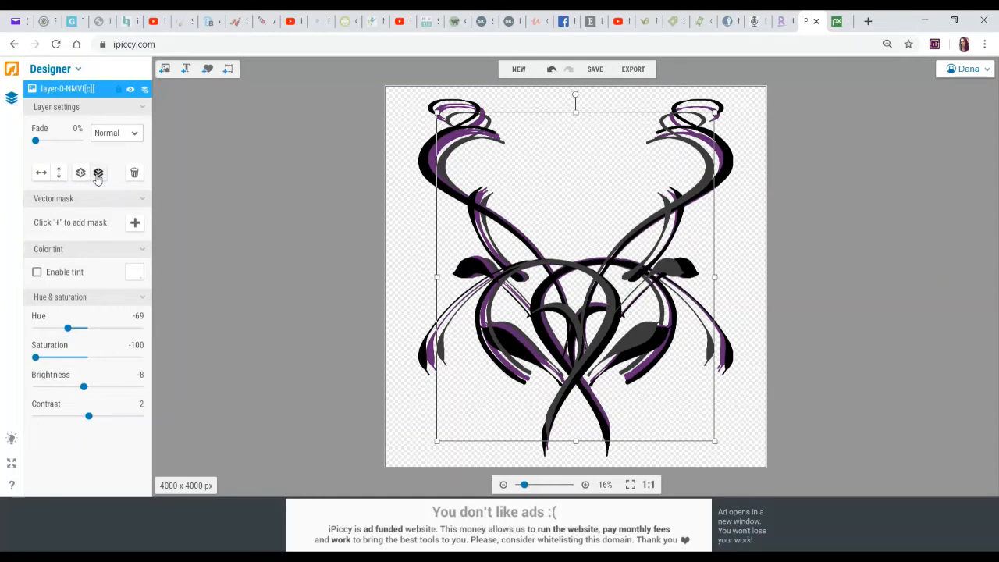
left_click(428, 162)
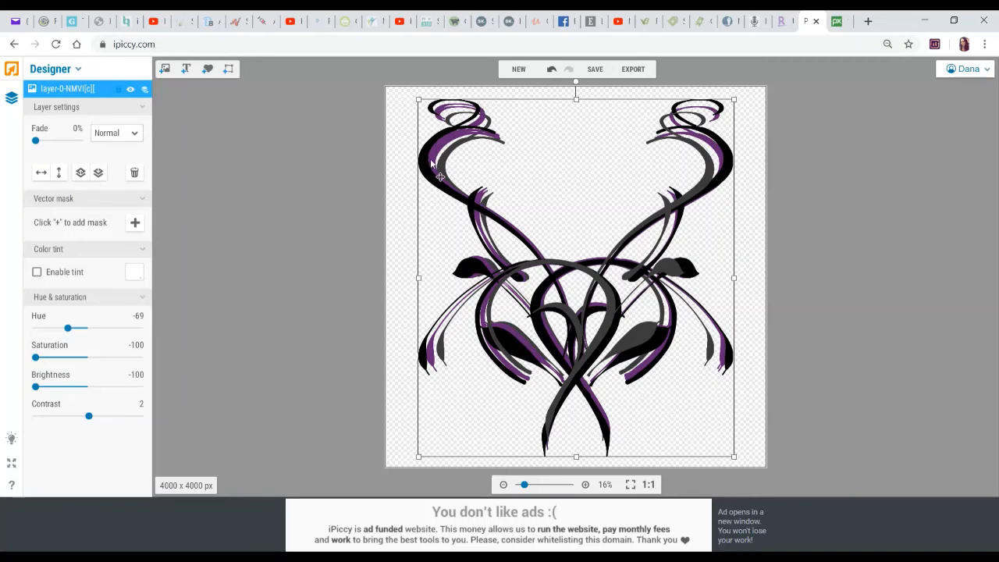
left_click_drag(429, 166, 454, 165)
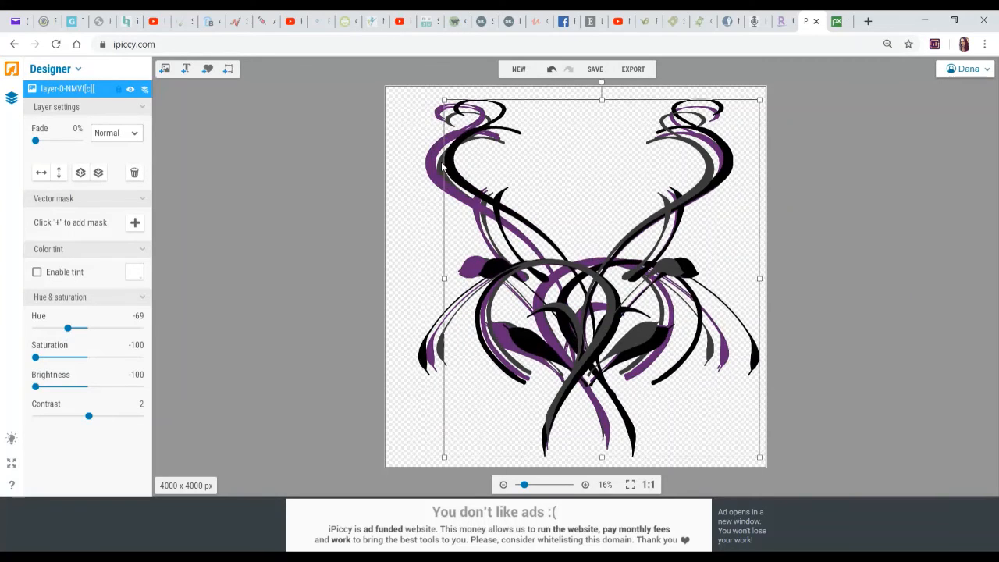
left_click(428, 164)
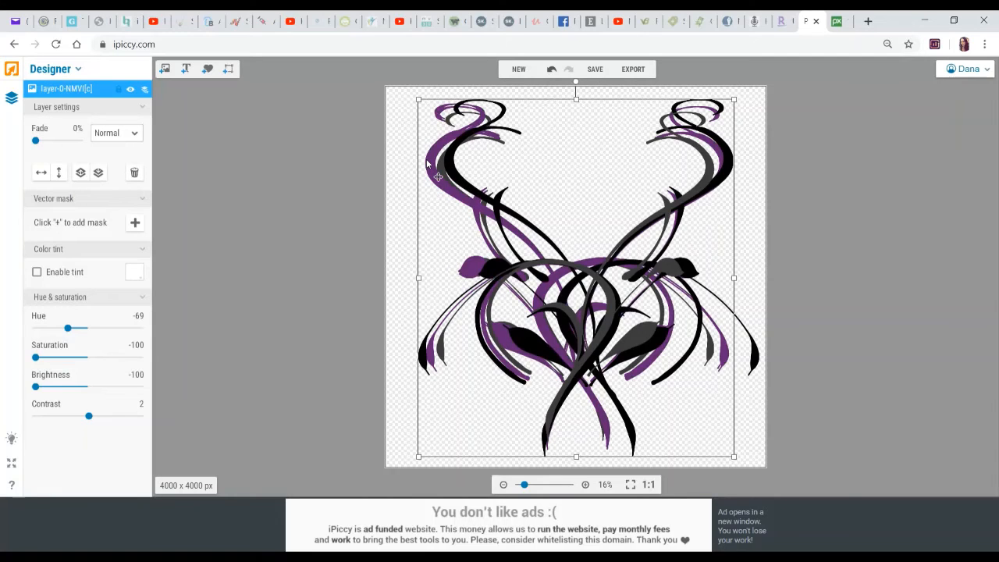
right_click(427, 164)
left_click(486, 374)
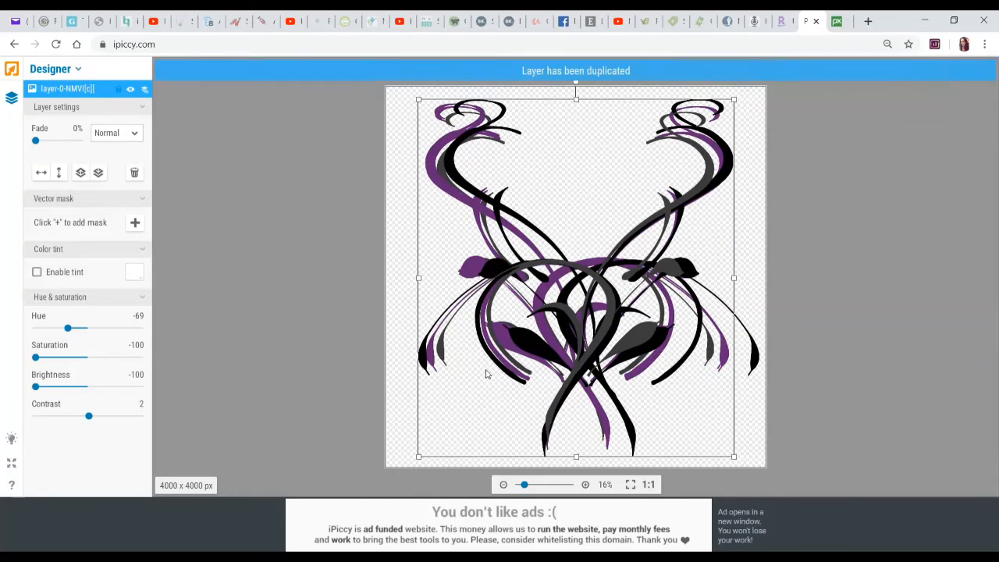
left_click(42, 172)
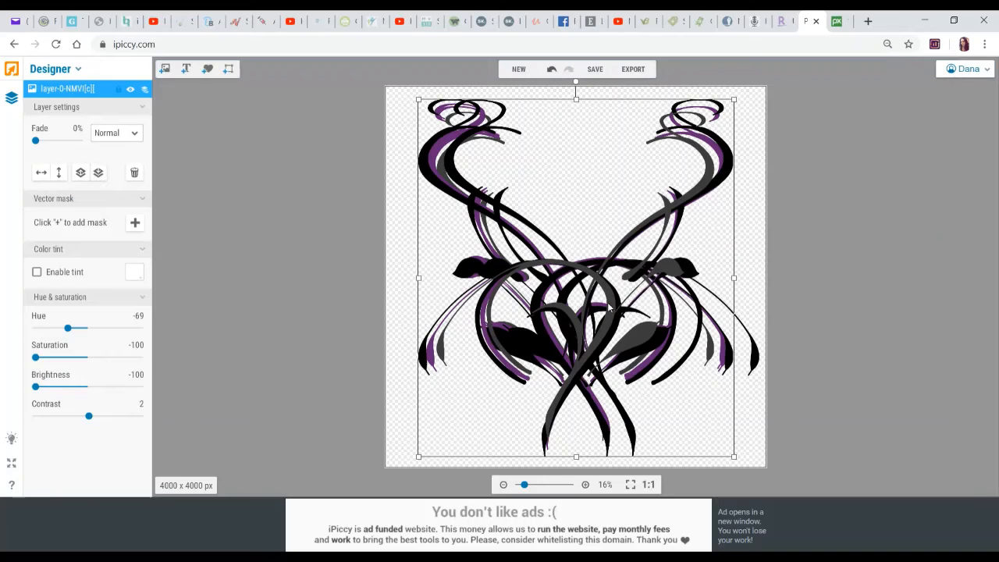
left_click_drag(608, 305, 602, 307)
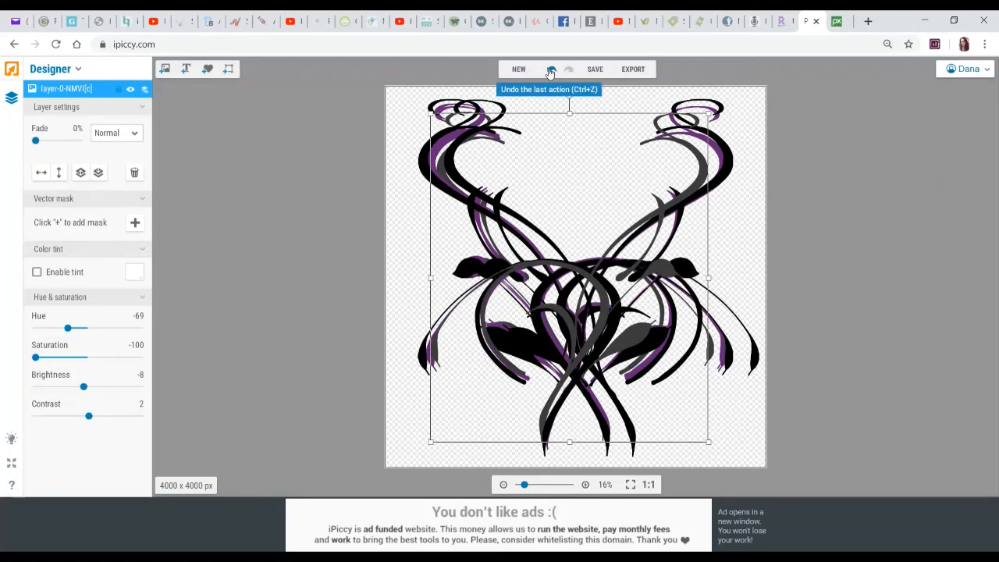
left_click(551, 71)
left_click(550, 71)
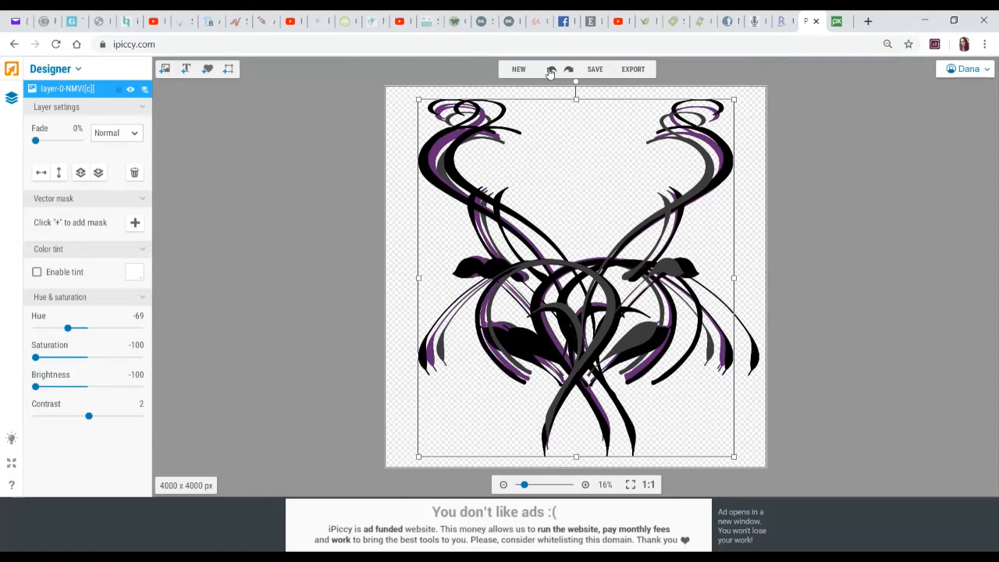
left_click(550, 71)
left_click(551, 71)
left_click(550, 71)
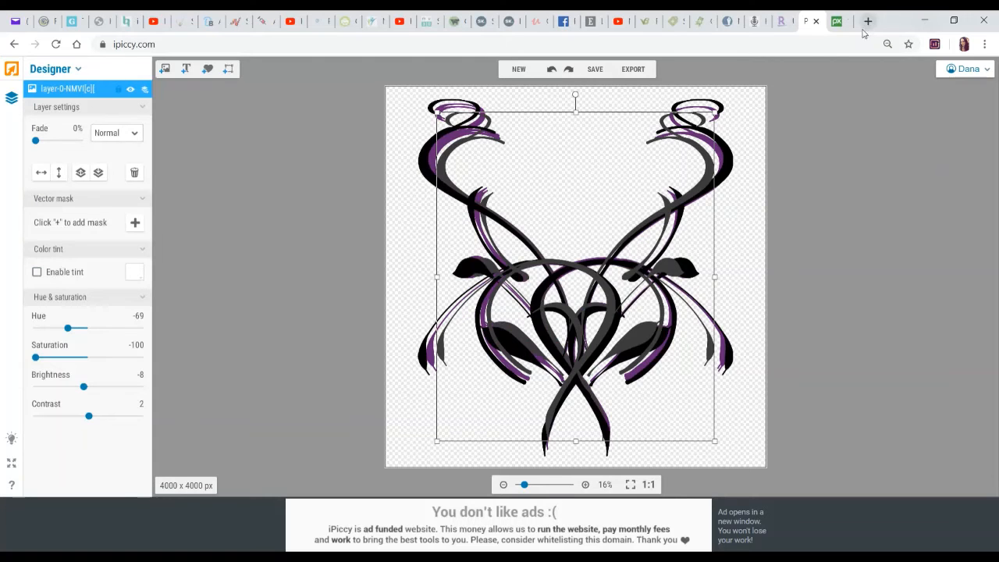
- Switch to Pixabay to look over the transparent floral vector results, and return to the iPiccy design
left_click(836, 27)
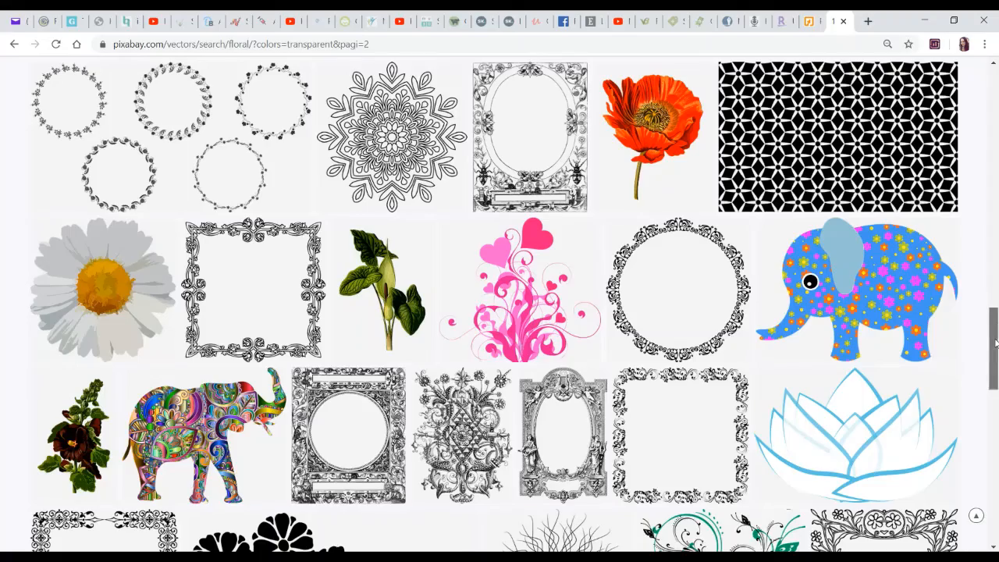
left_click_drag(995, 343, 994, 88)
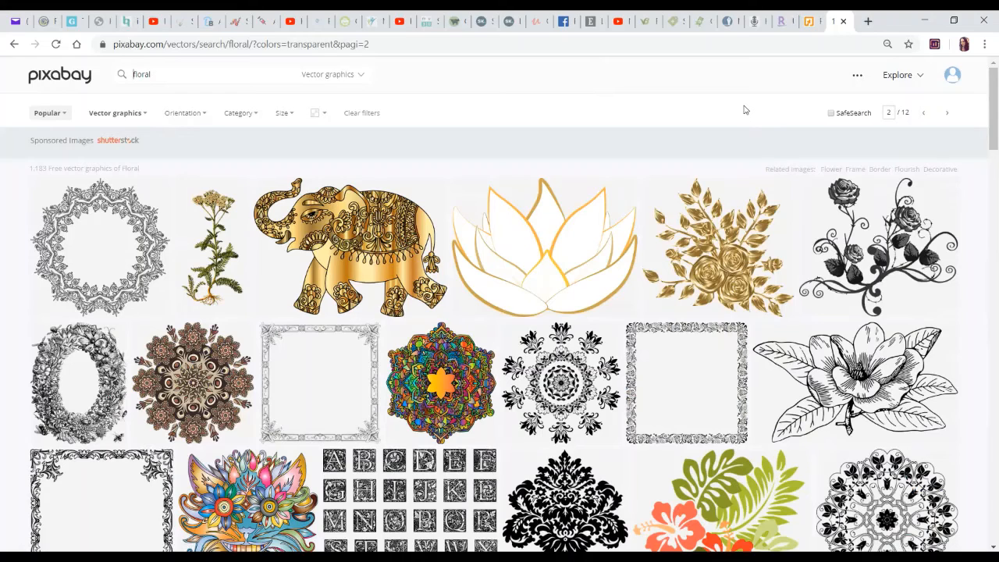
left_click(808, 29)
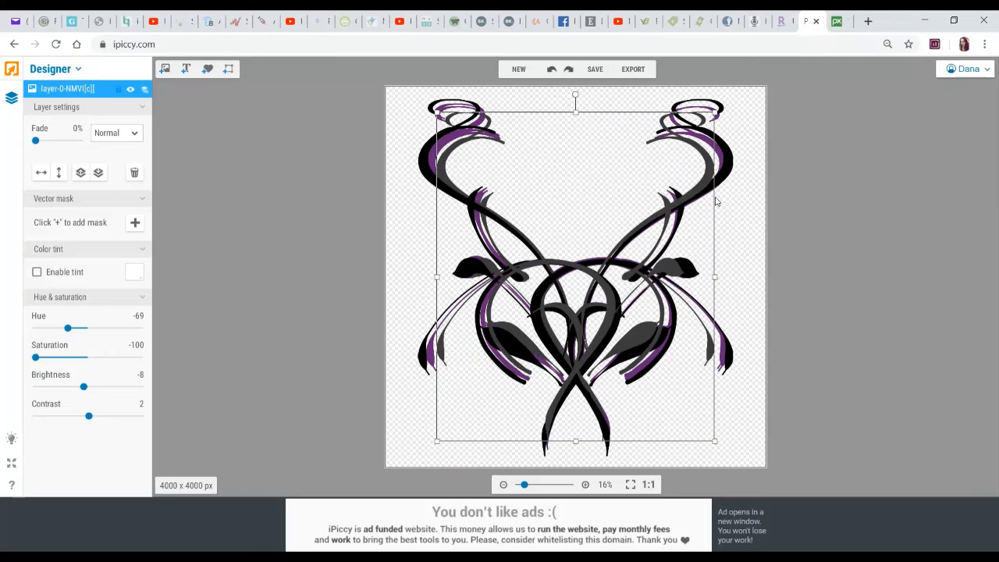
left_click(835, 27)
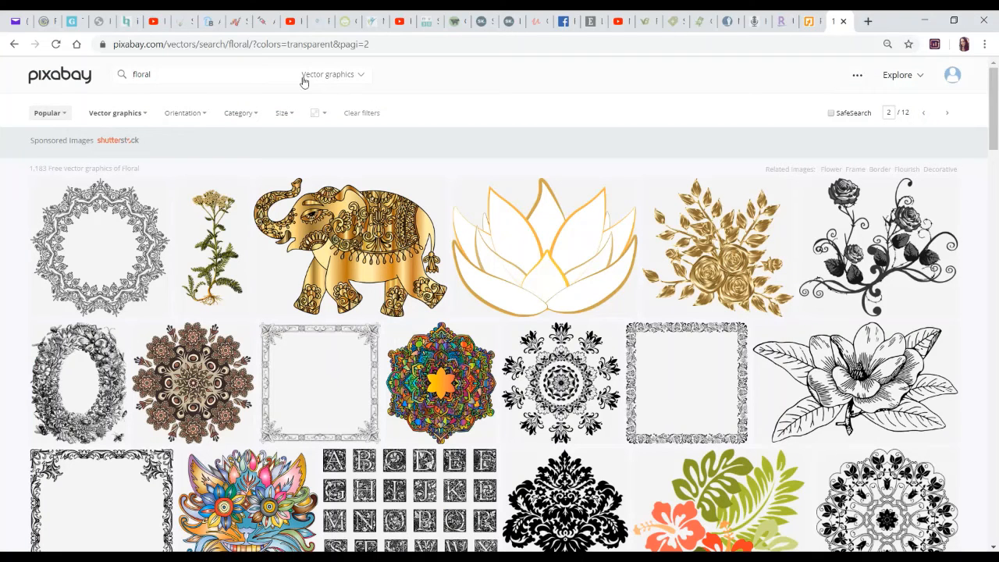
left_click(812, 21)
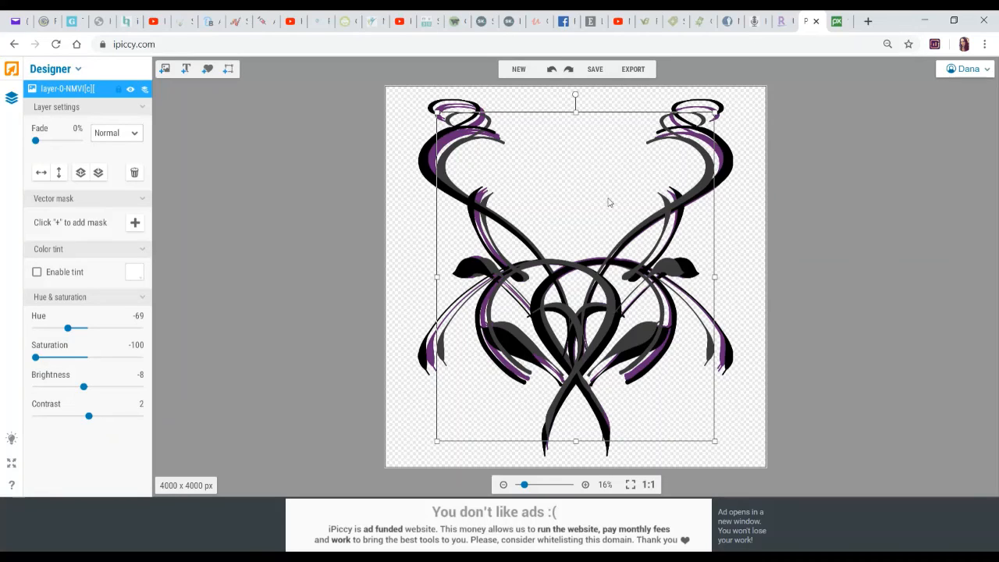
- Deselect the swirl layer and export the finished mirrored design to the Editor as one flattened image
left_click(643, 103)
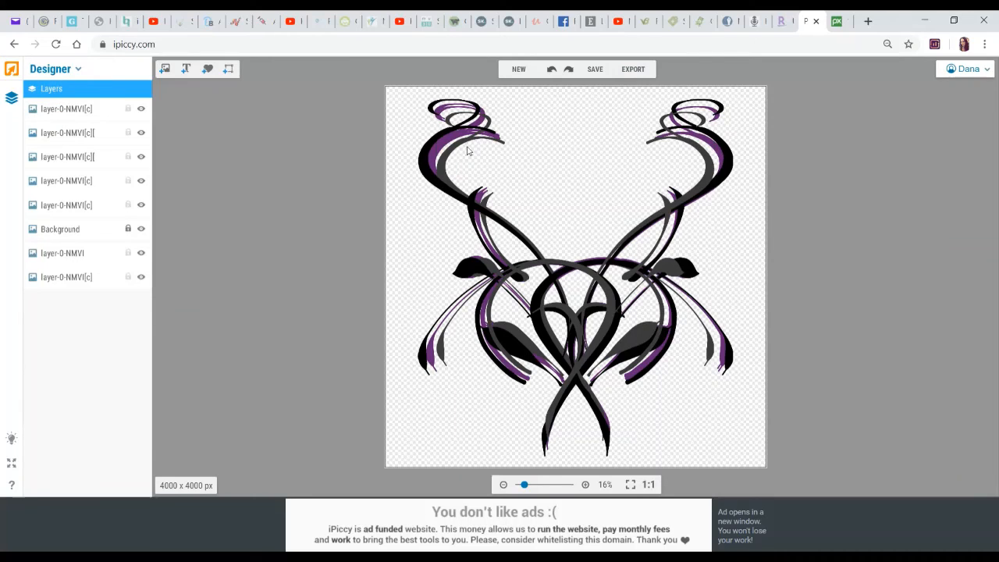
left_click(638, 73)
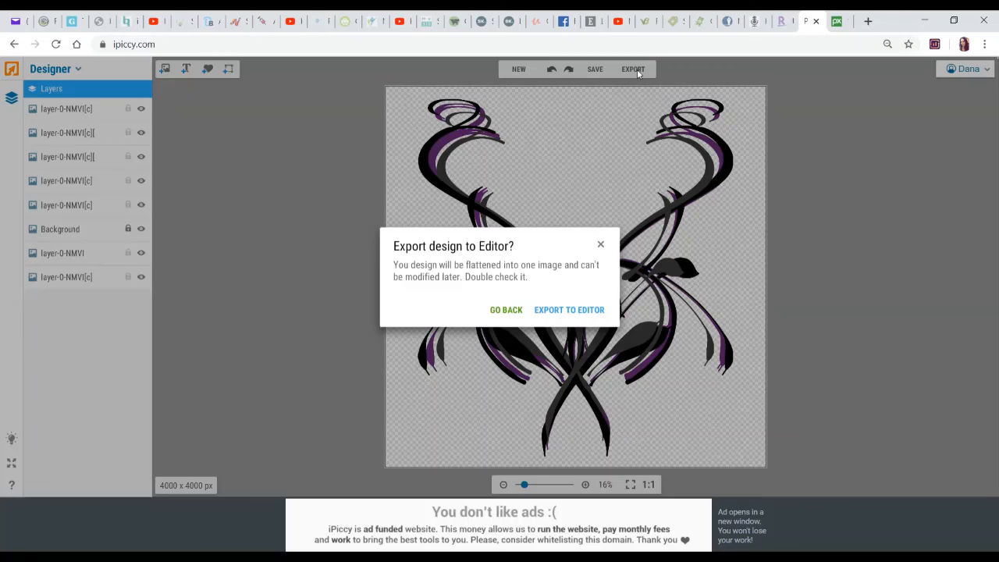
left_click(575, 312)
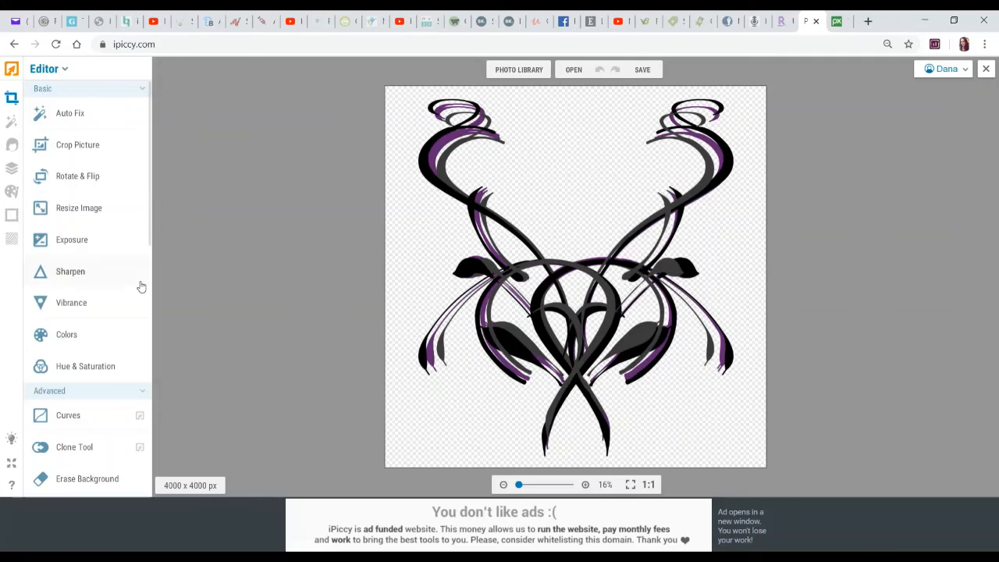
- Adjust the flattened design's Hue & Saturation to hue -51, saturation 29 and lightness -28
left_click(99, 366)
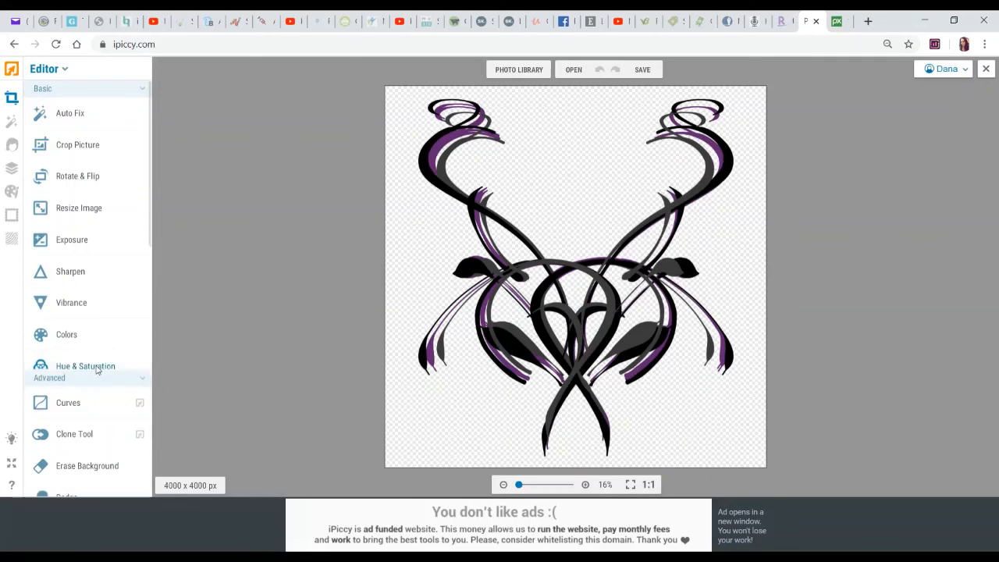
mouse_move(88, 367)
left_mouse_down()
mouse_move(58, 366)
mouse_move(103, 397)
mouse_move(80, 425)
mouse_move(149, 428)
mouse_move(72, 425)
left_mouse_up()
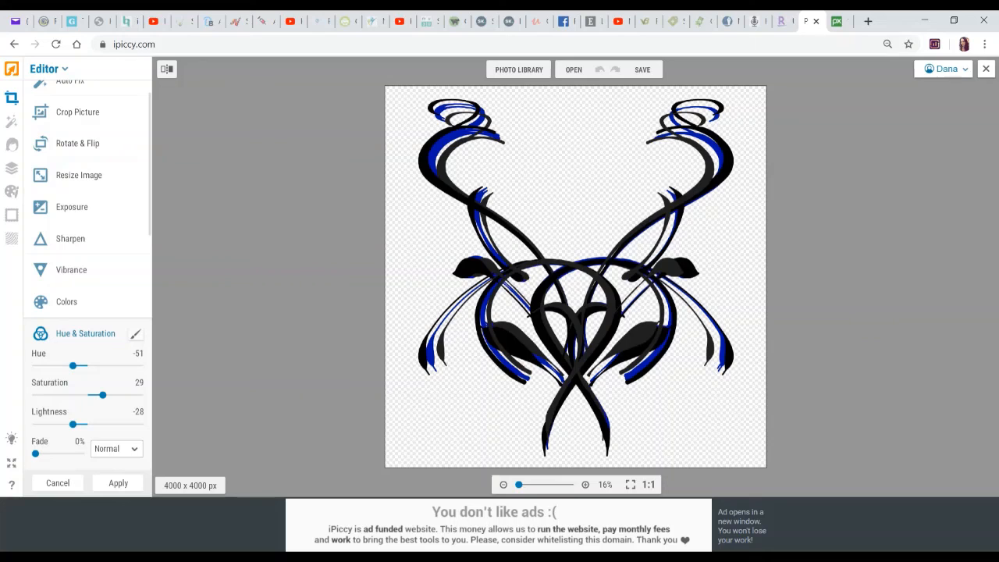
- Switch to the red floral image floral-305793.png in Photos, open it for cropping, and place its window beside the iPiccy window
mouse_move(205, 557)
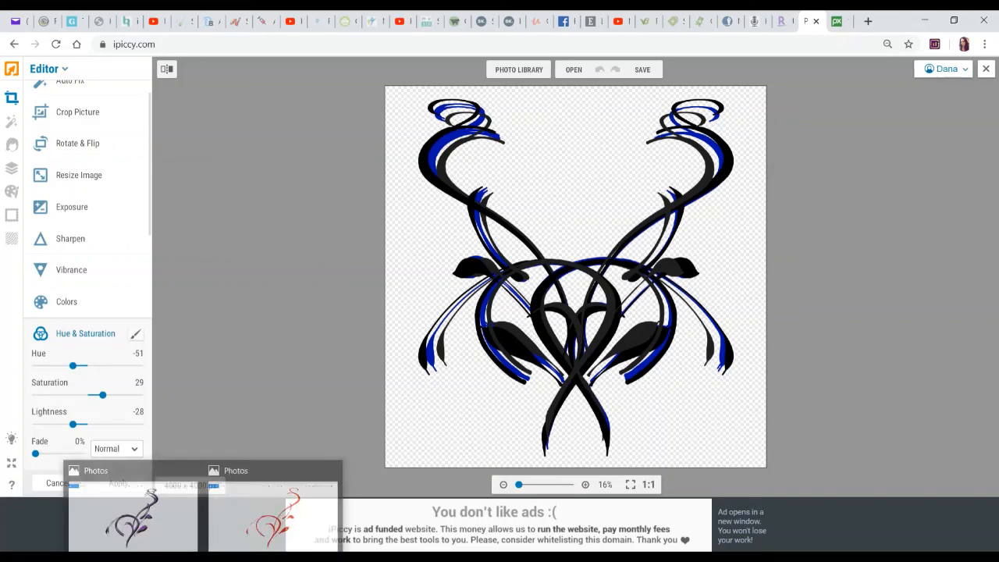
left_click(266, 534)
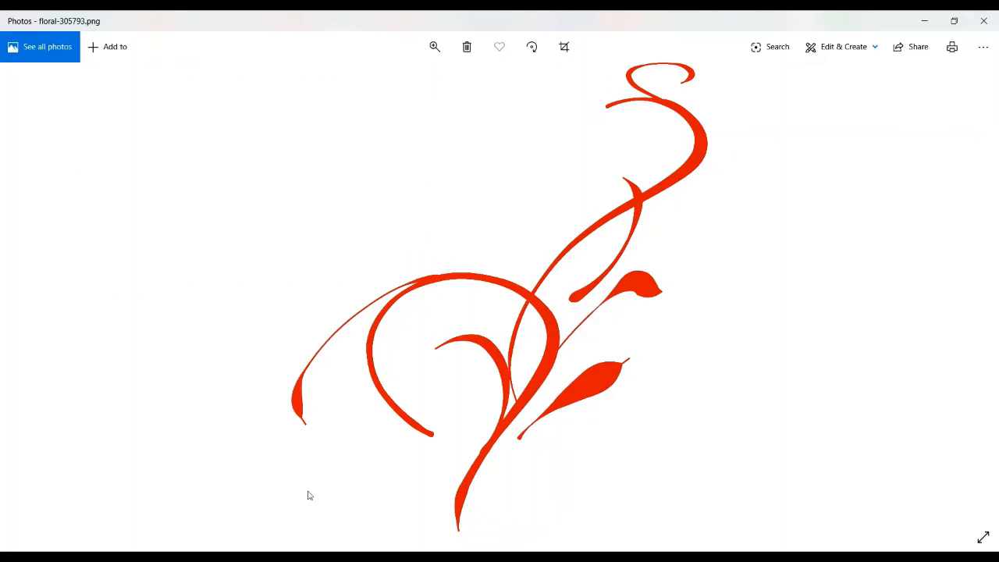
left_click(953, 21)
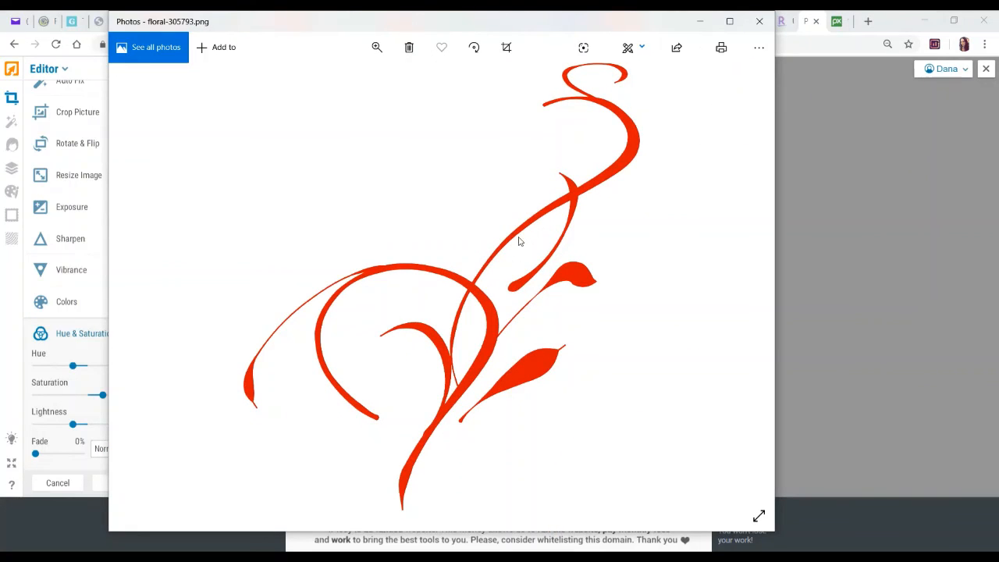
left_click(496, 38)
left_click_drag(491, 27, 998, 67)
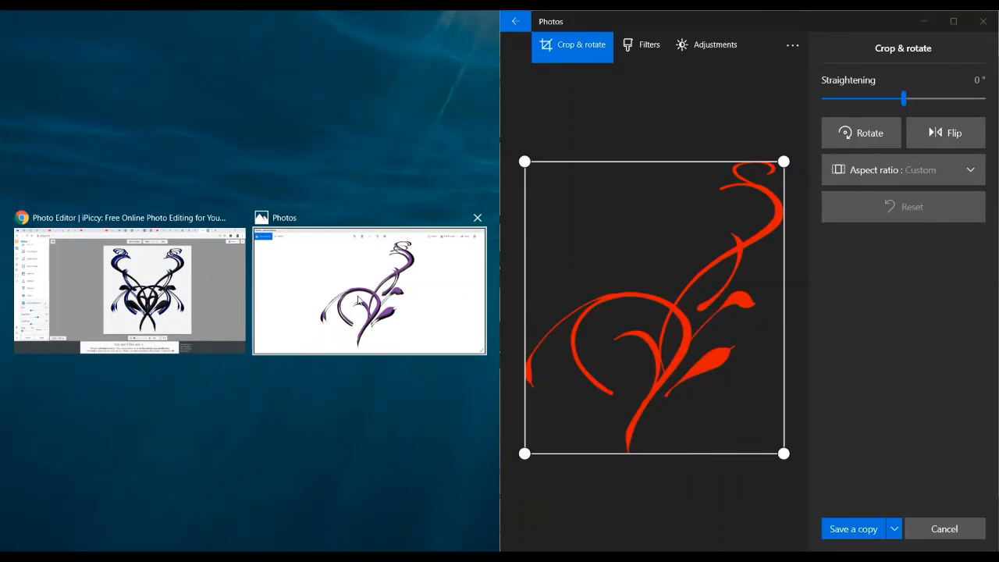
left_click(196, 305)
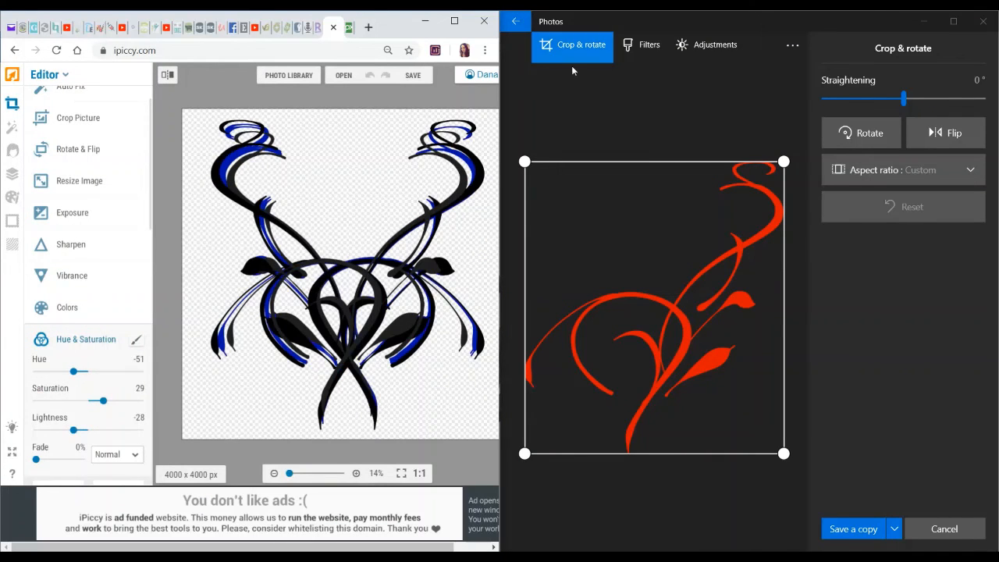
- Show the light and color adjustments for the red floral image in Photos and undo all its edits
left_click(682, 50)
left_click(682, 50)
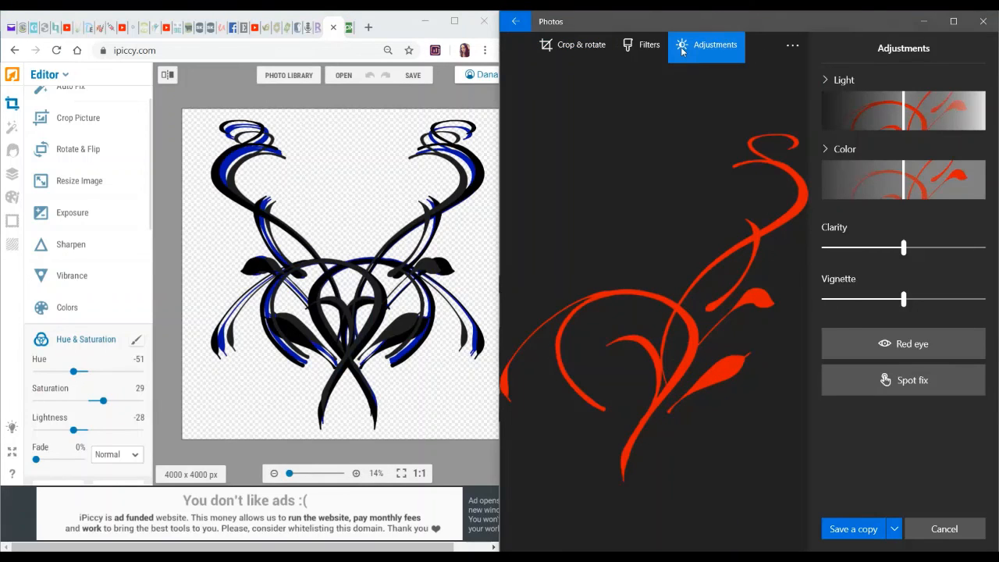
left_click(791, 46)
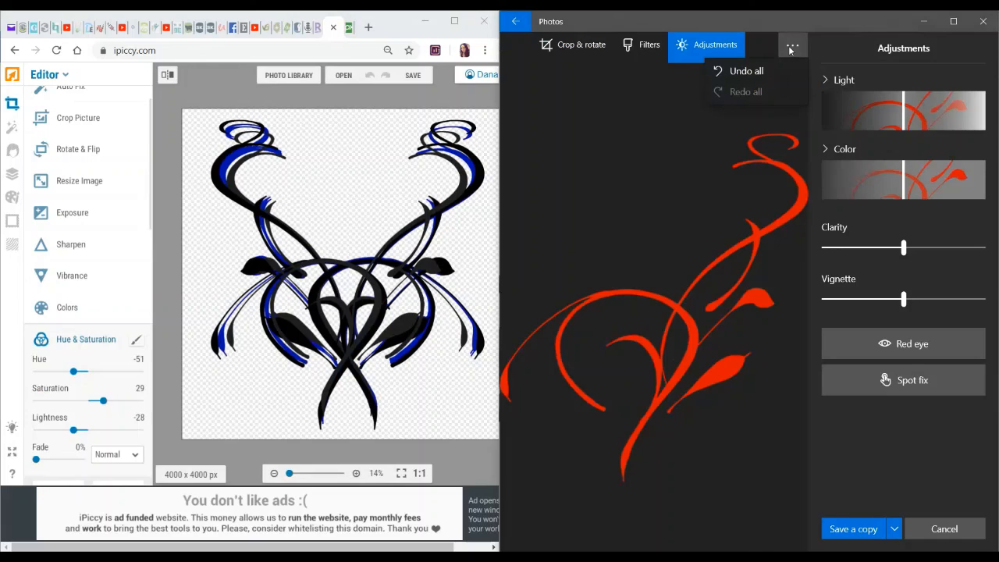
left_click(763, 69)
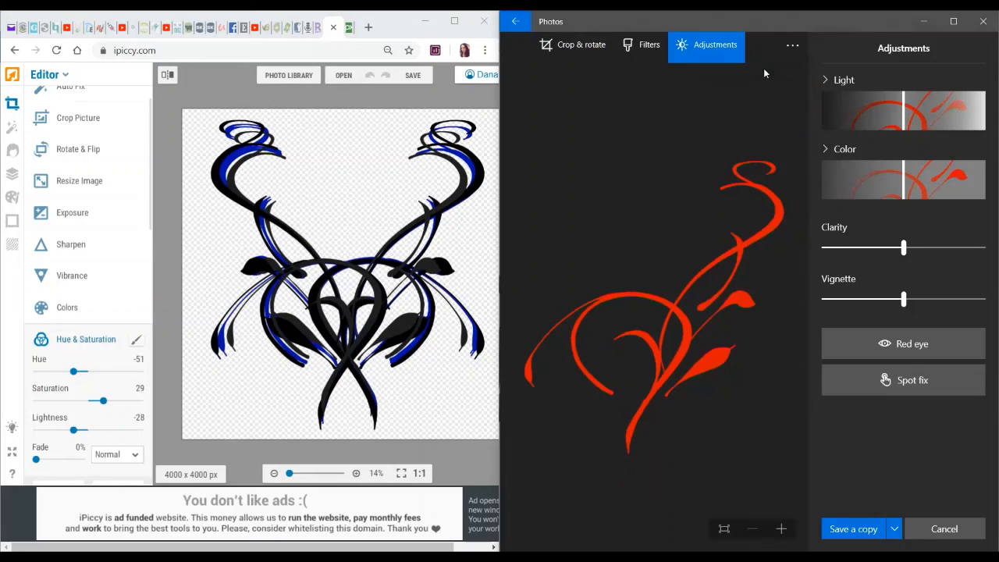